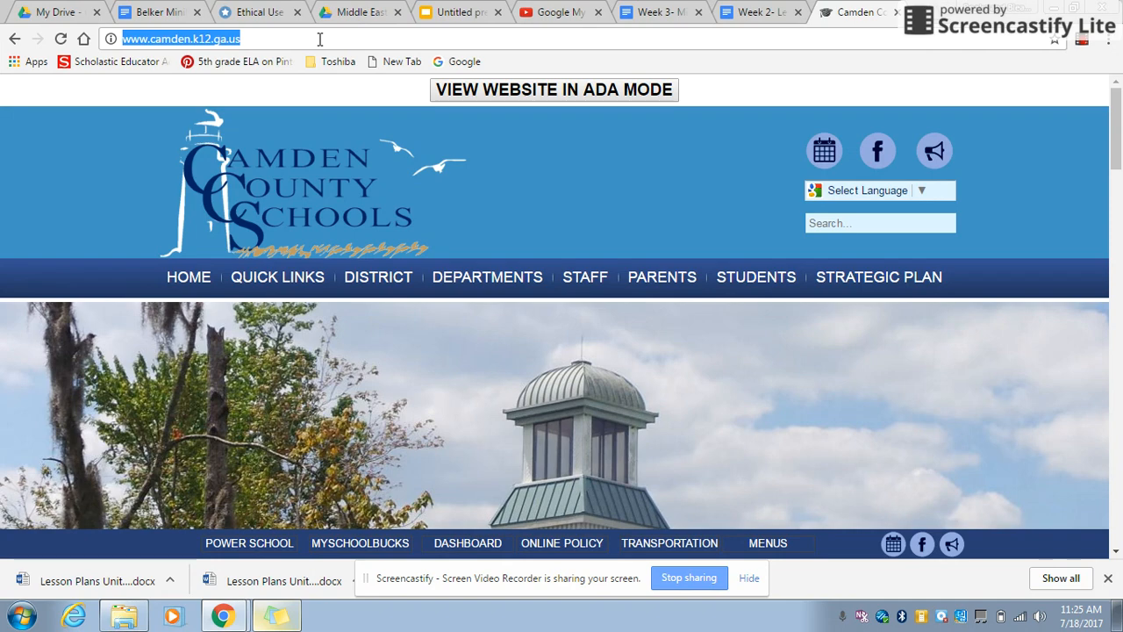
Step: Search the web for "google my maps", open the My Maps site and create a new map
text(google my maps)
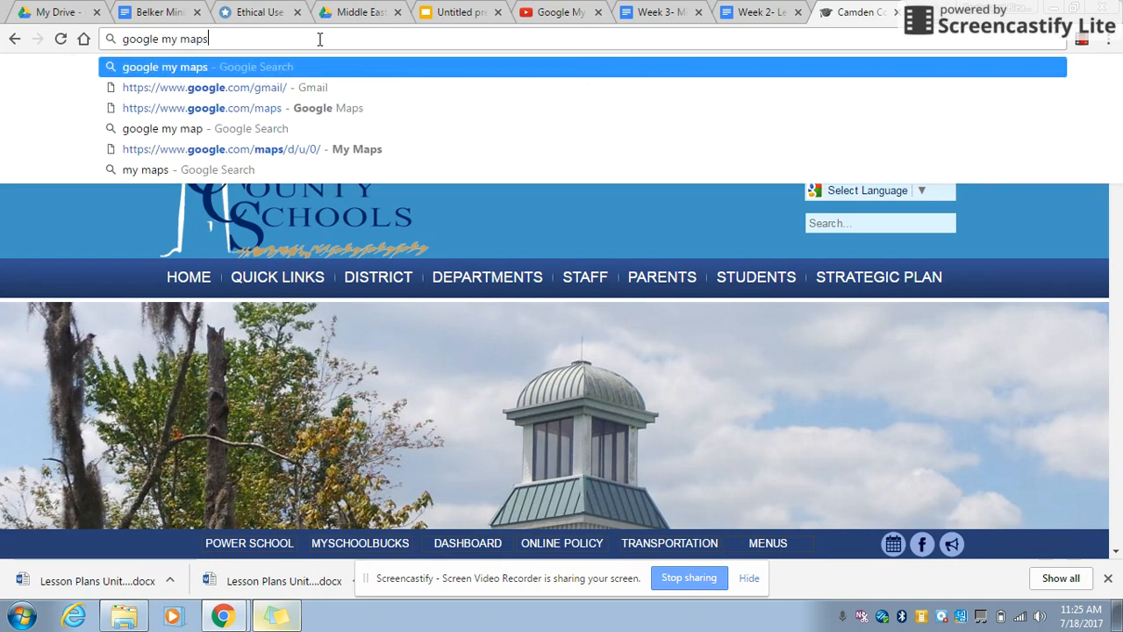
key(Return)
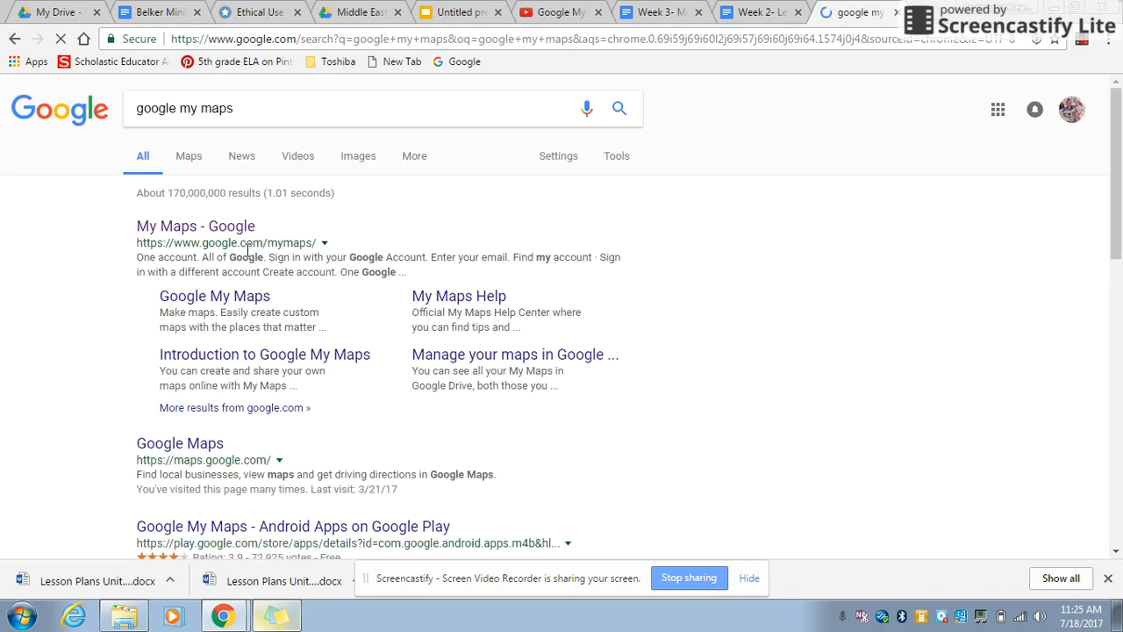
click(223, 225)
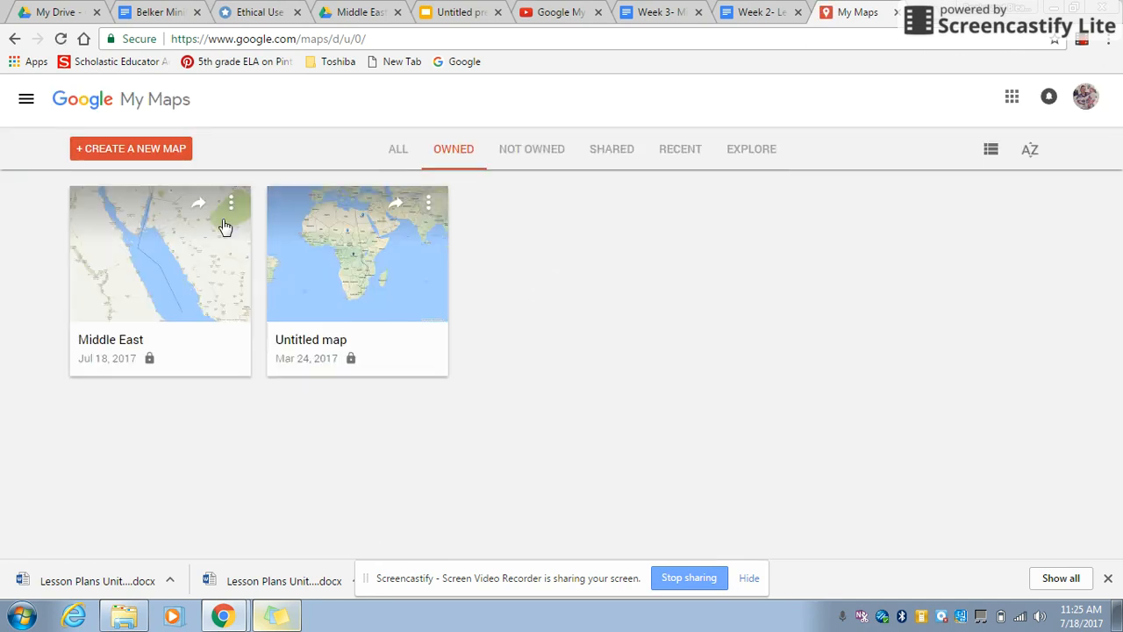
click(146, 151)
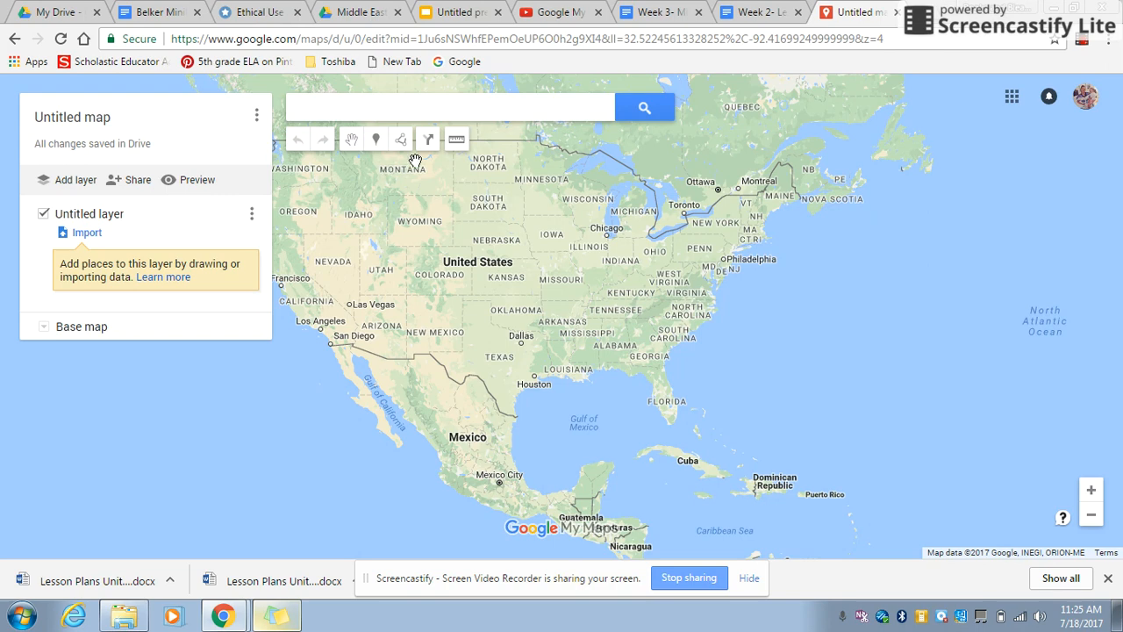
Step: Search the map for "middle east", go to that region and dismiss its place details
click(516, 114)
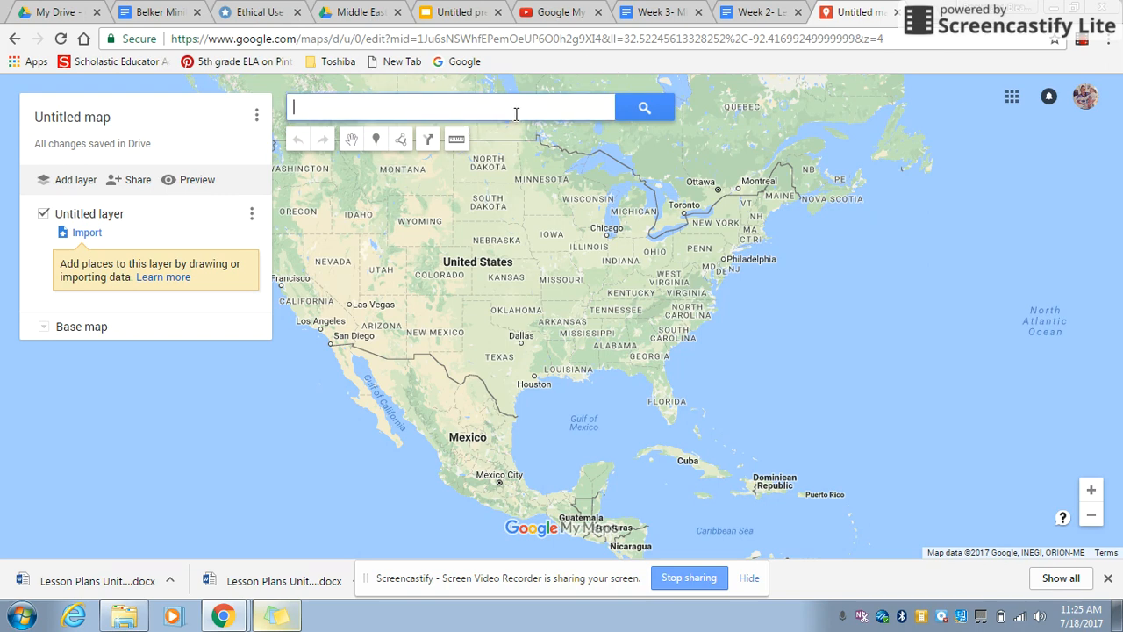
text(middle east)
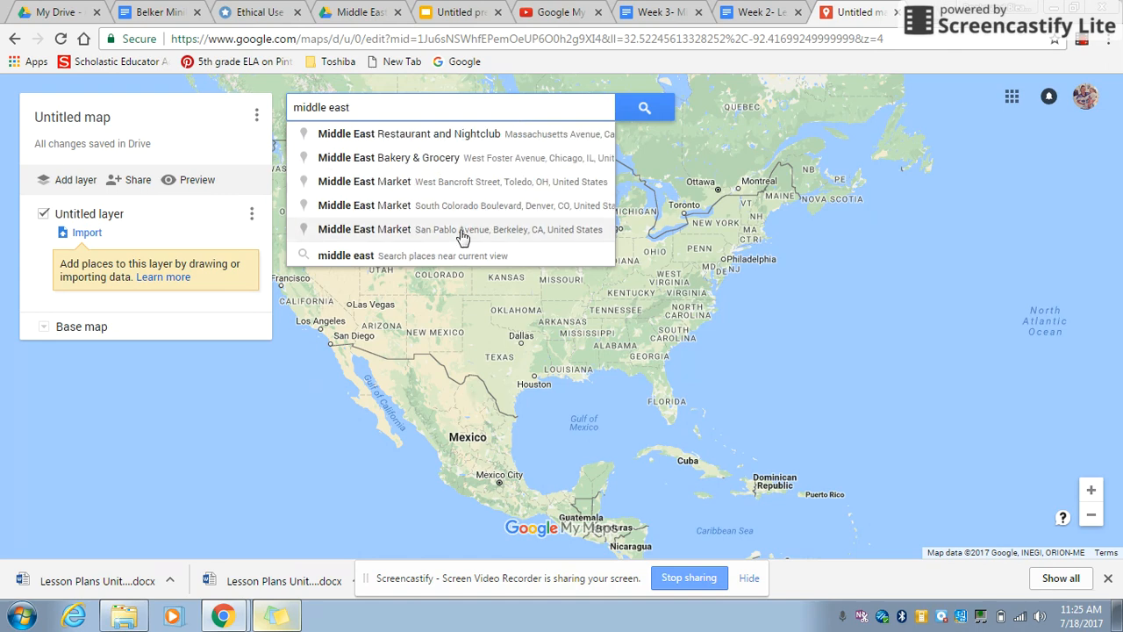
click(442, 260)
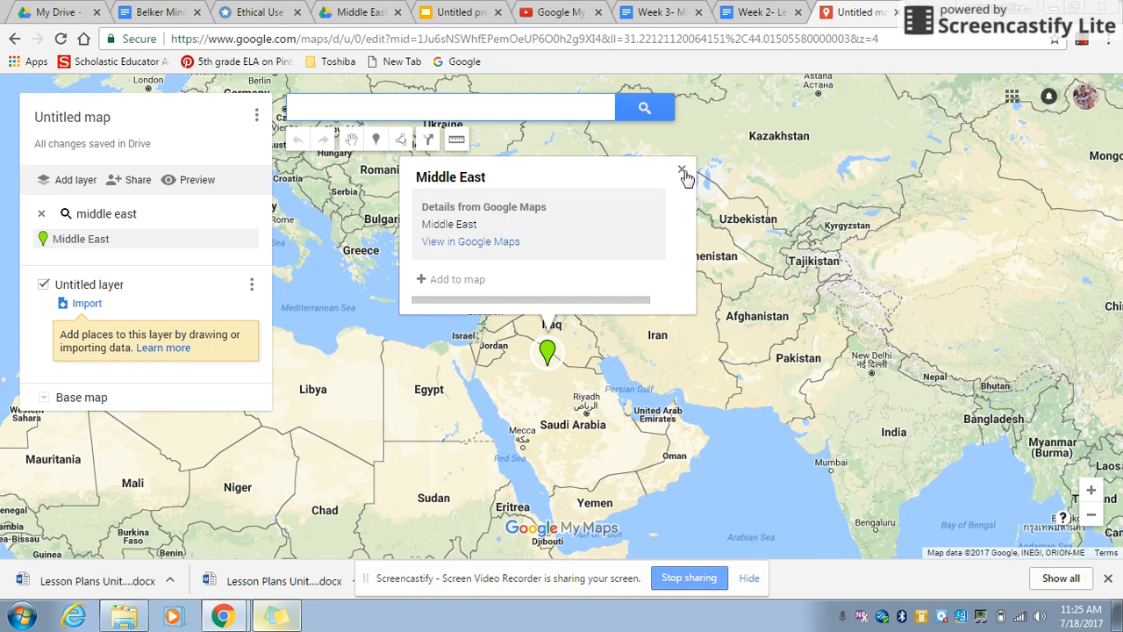
click(683, 172)
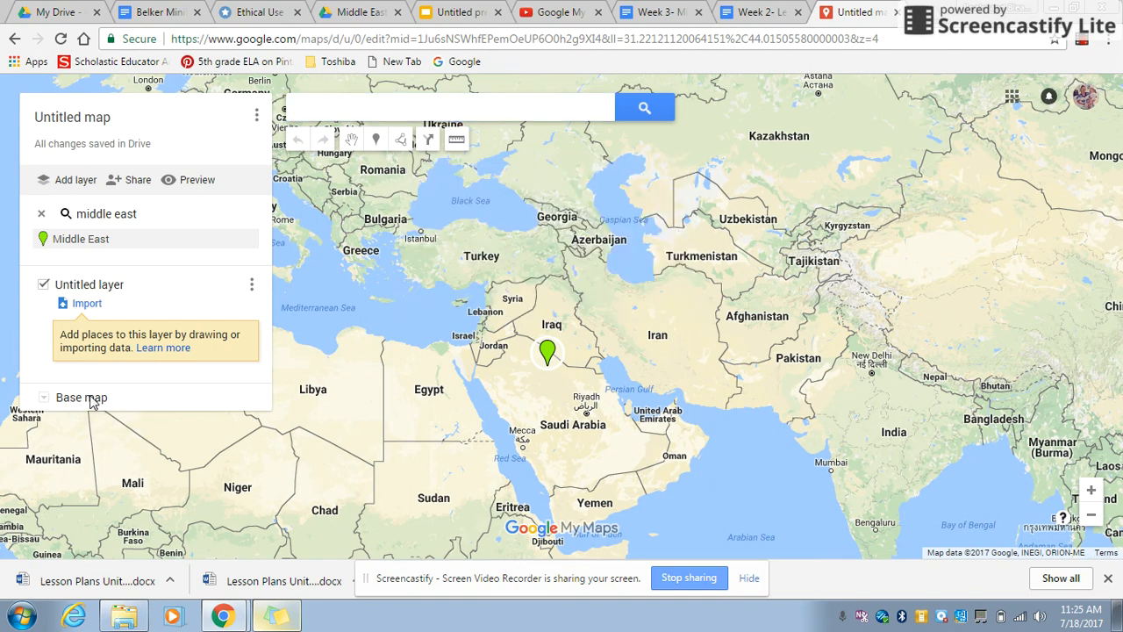
Step: Change the base map to satellite imagery
click(44, 397)
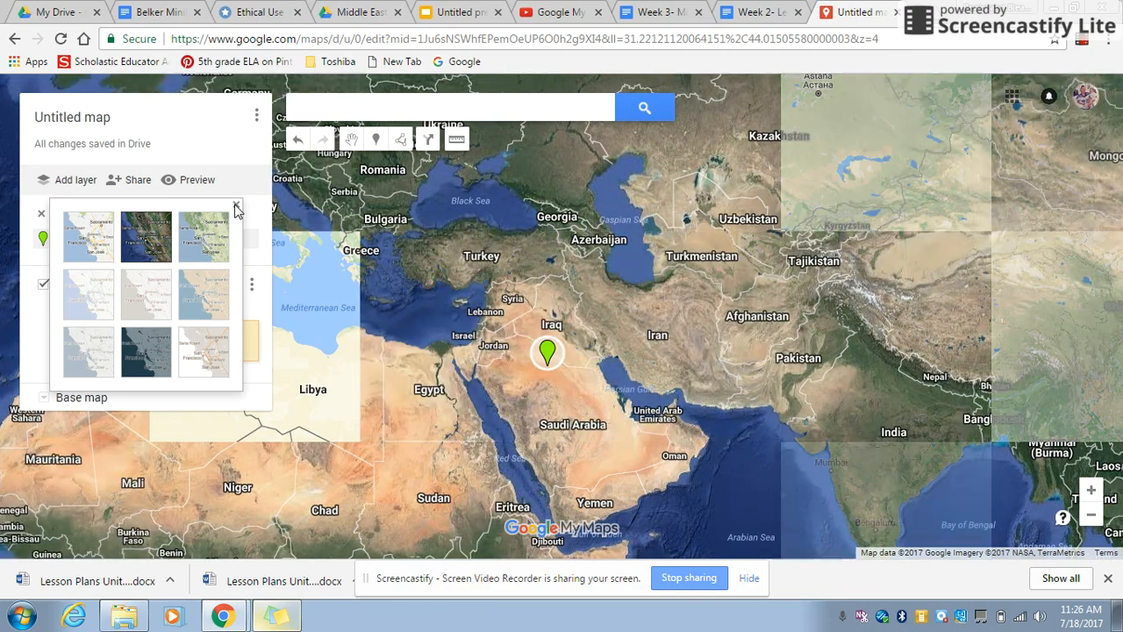
click(235, 209)
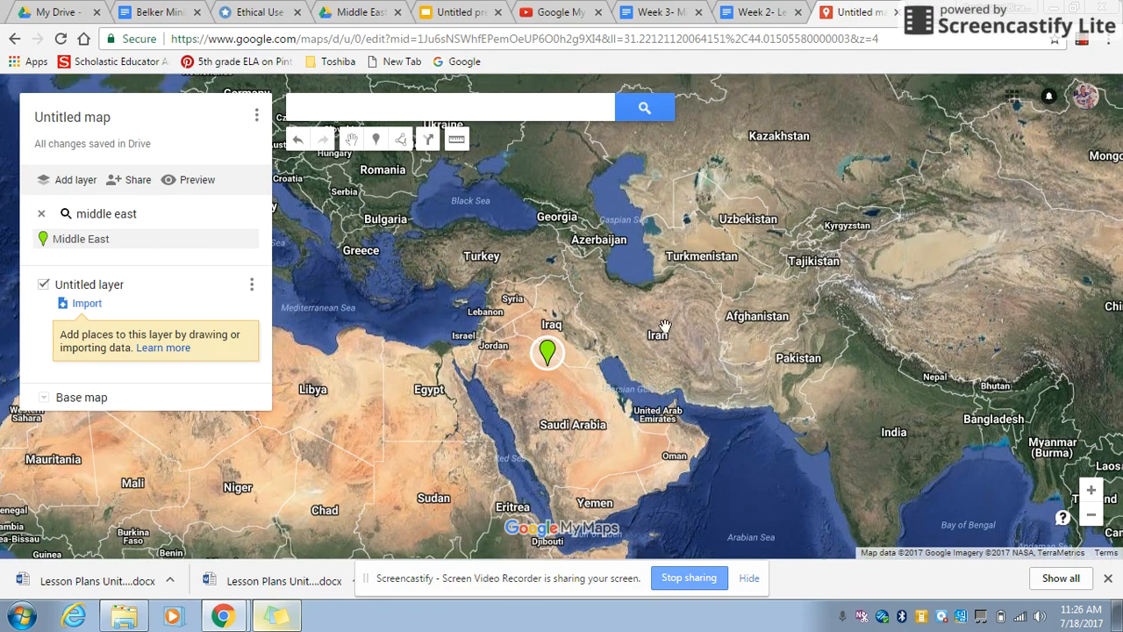
Step: Draw a closed four-cornered polygon around the Middle East, with corners in the Mediterranean Sea, Kazakhstan, the Bay of Bengal and near Djibouti
drag(714, 426, 702, 361)
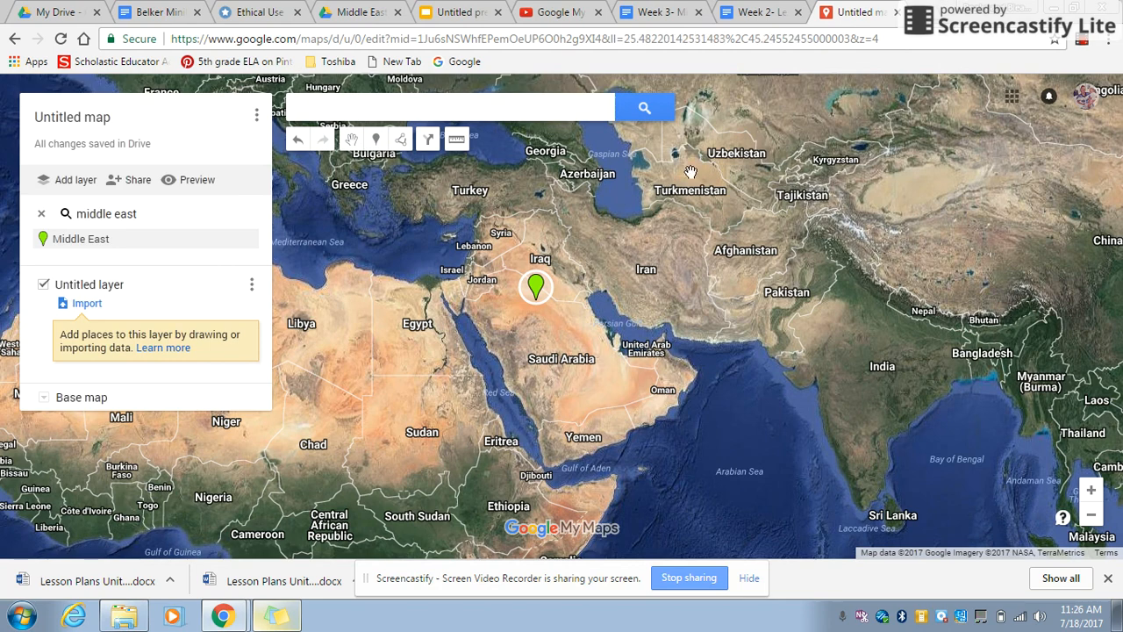
click(403, 146)
click(427, 168)
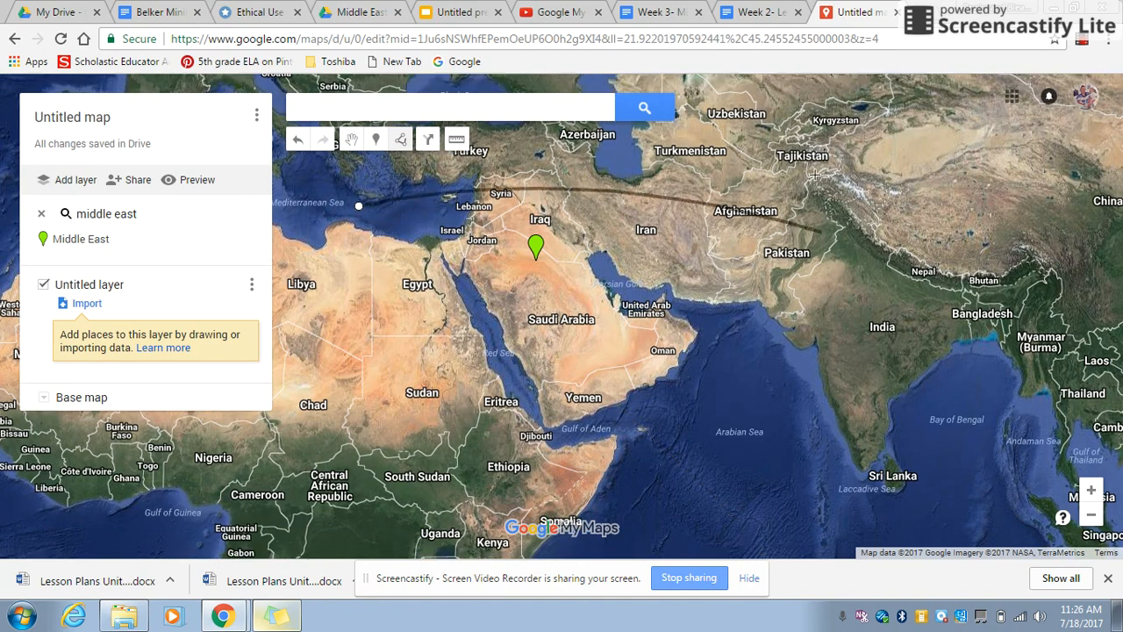
click(809, 81)
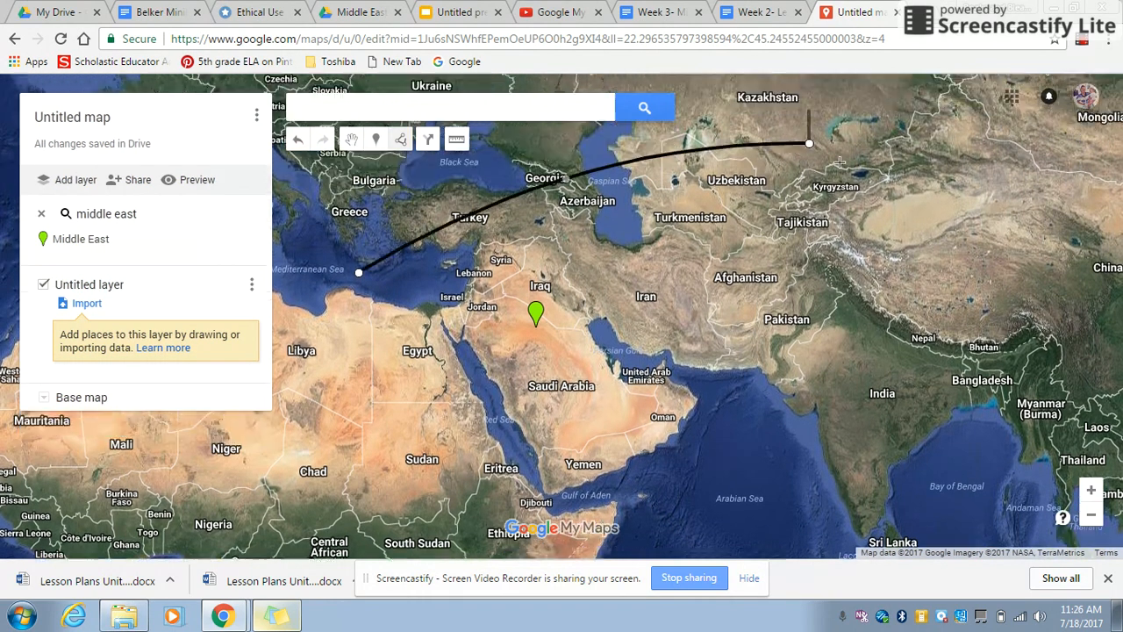
click(961, 424)
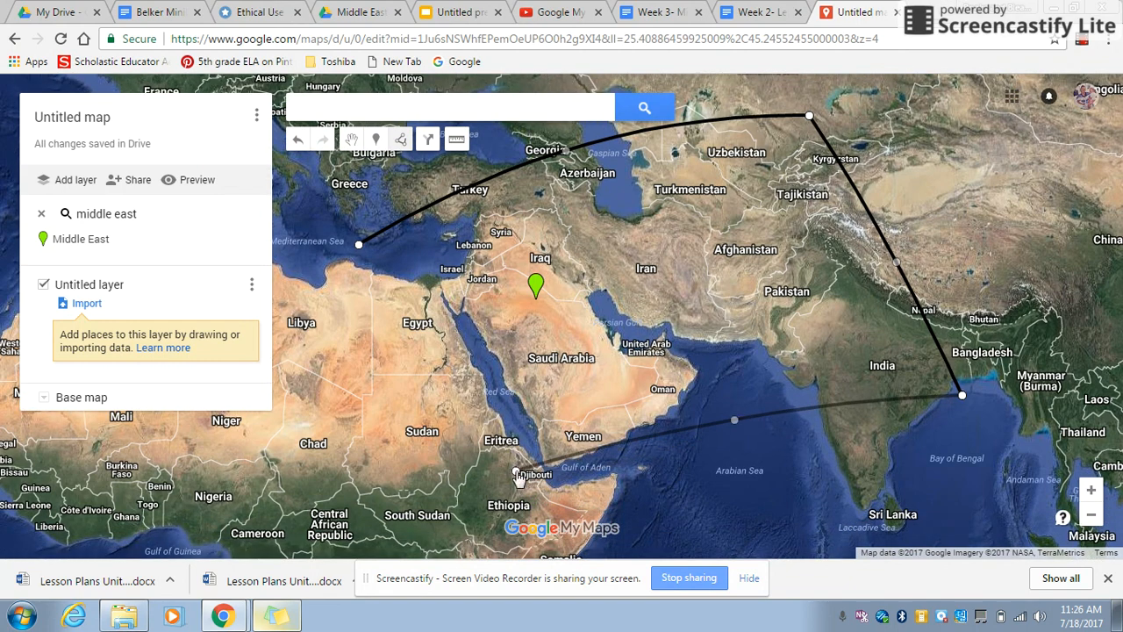
click(516, 490)
click(361, 246)
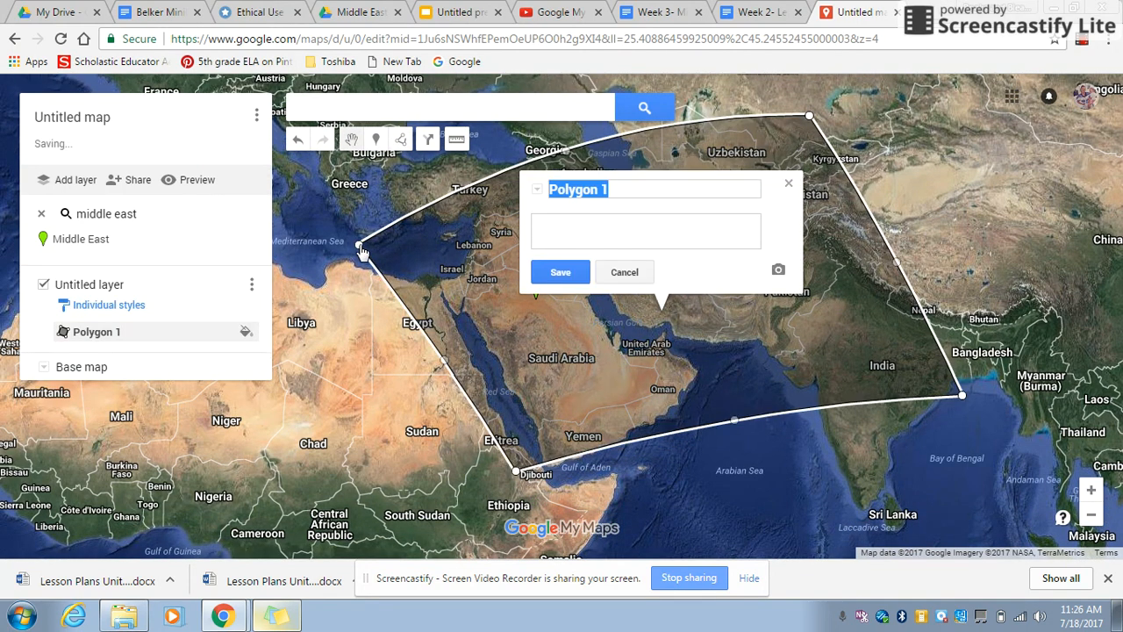
Step: Name the polygon "Middle East Region" and colour it pale yellow
text(Middle East Region)
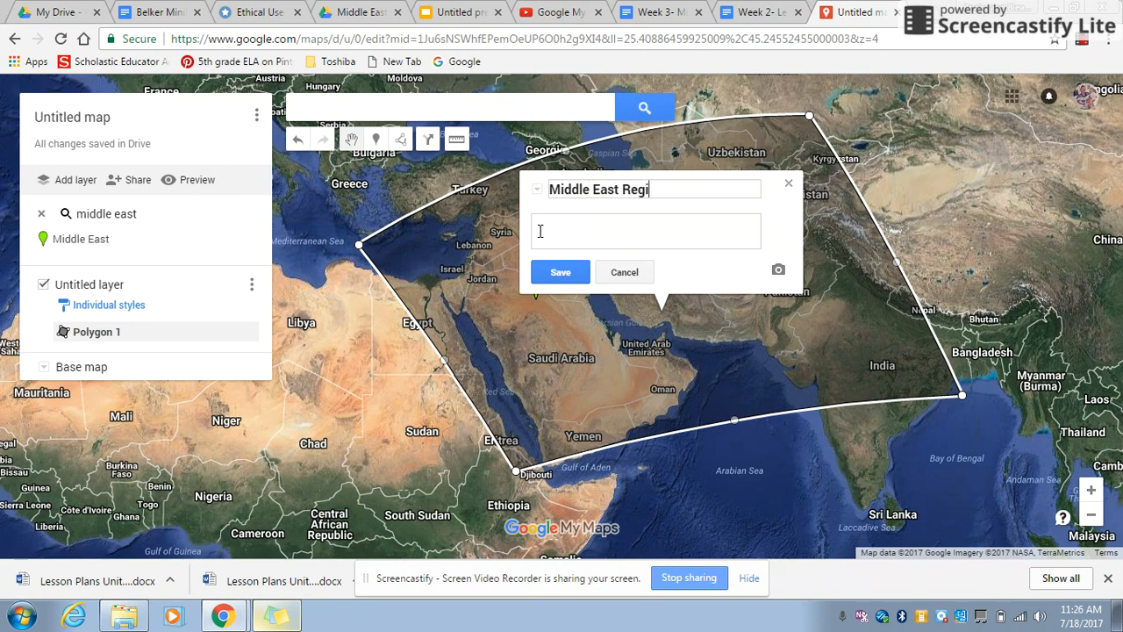
click(566, 274)
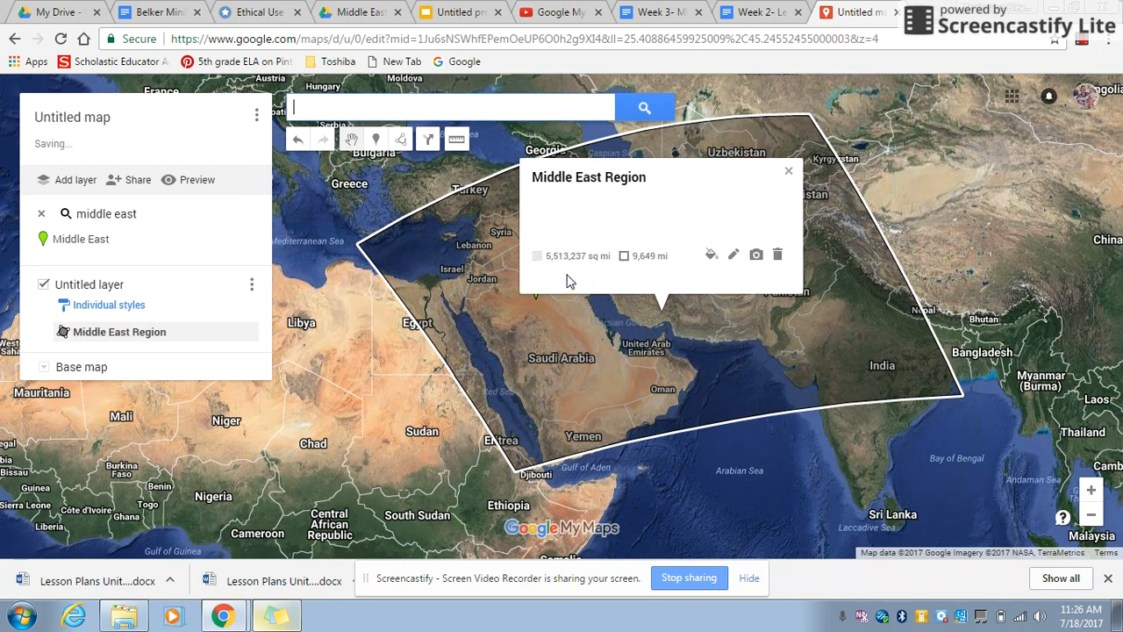
click(711, 268)
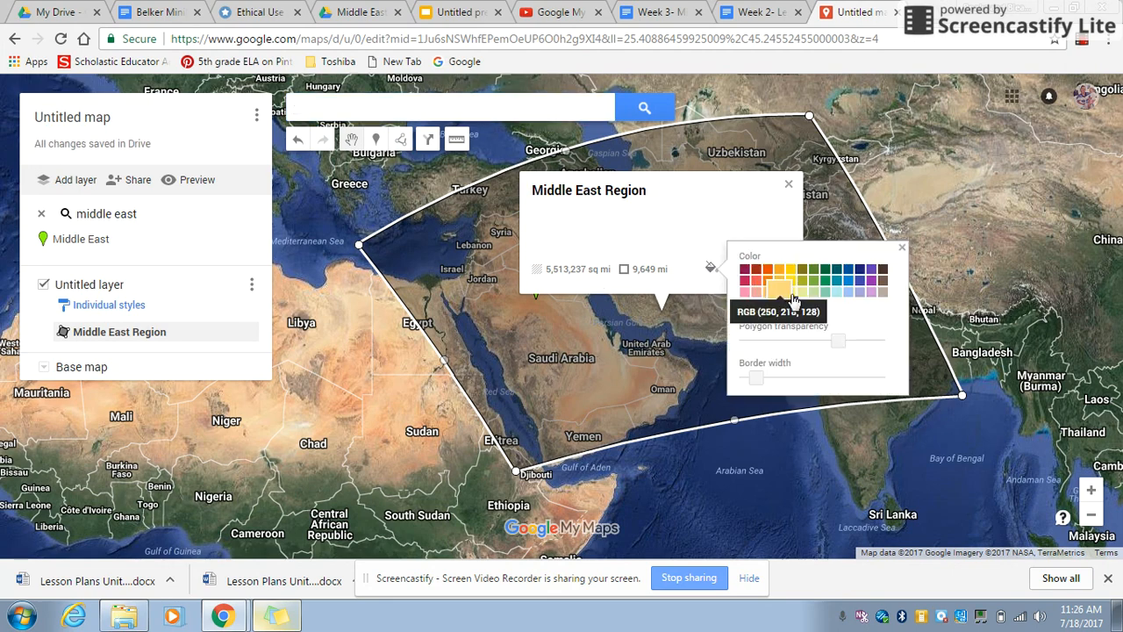
click(793, 292)
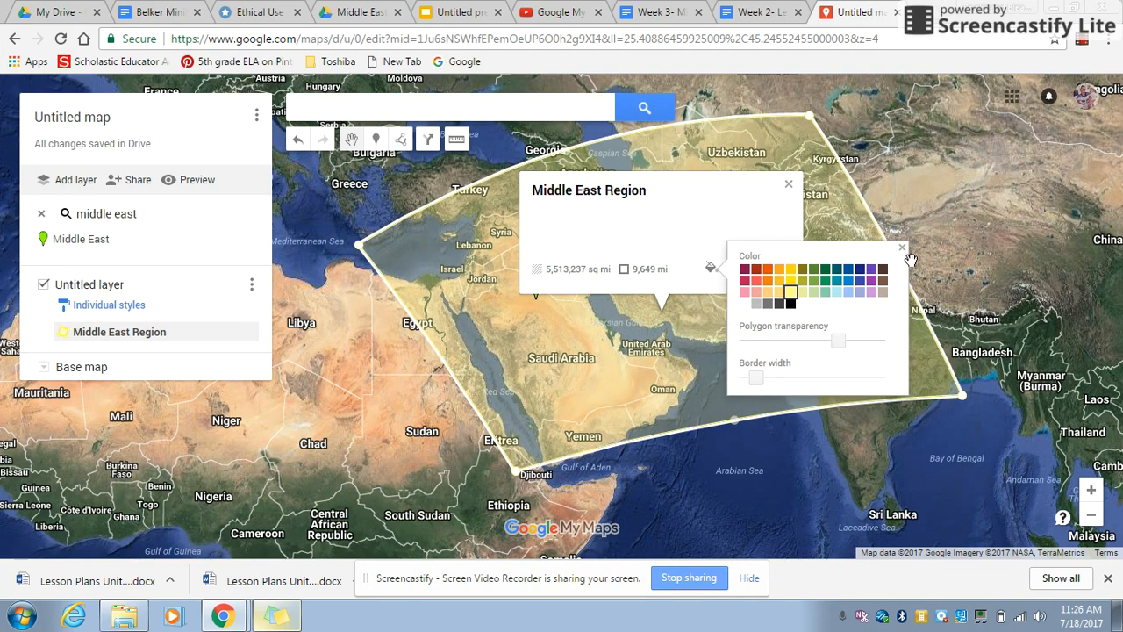
click(788, 184)
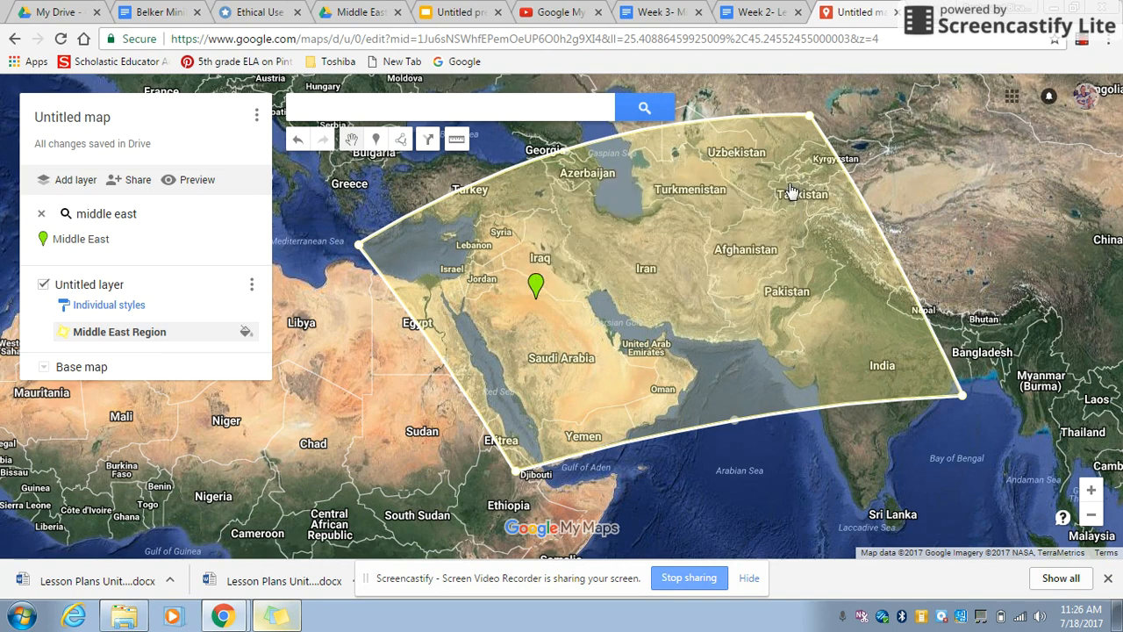
Step: Find Jerusalem, Israel through the map search and add it to the map as a marker
click(1091, 490)
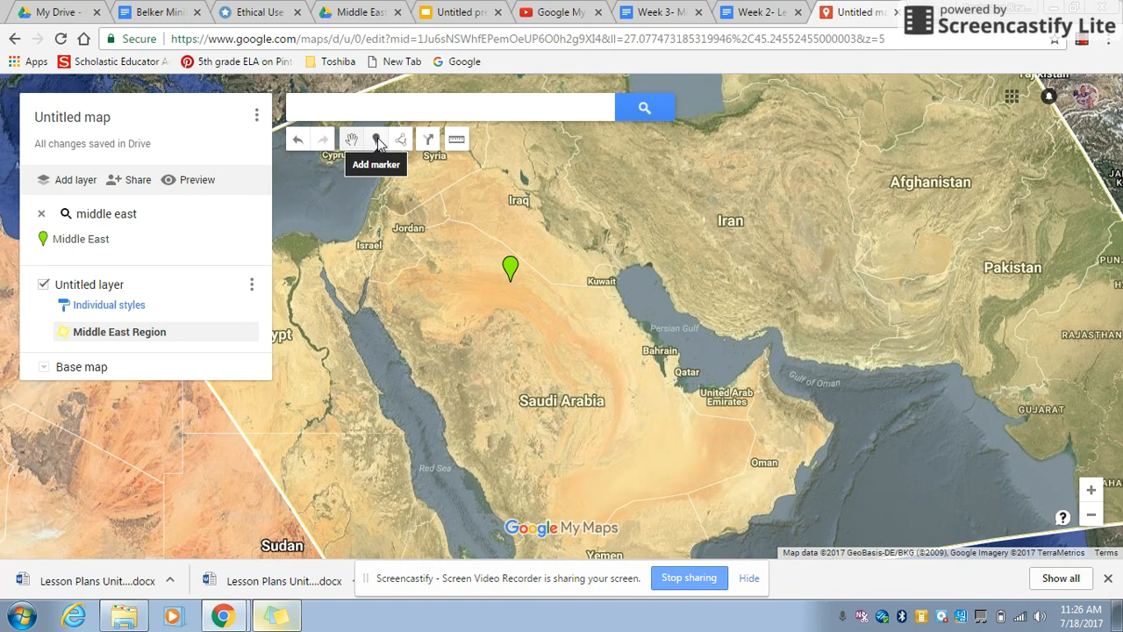
click(379, 102)
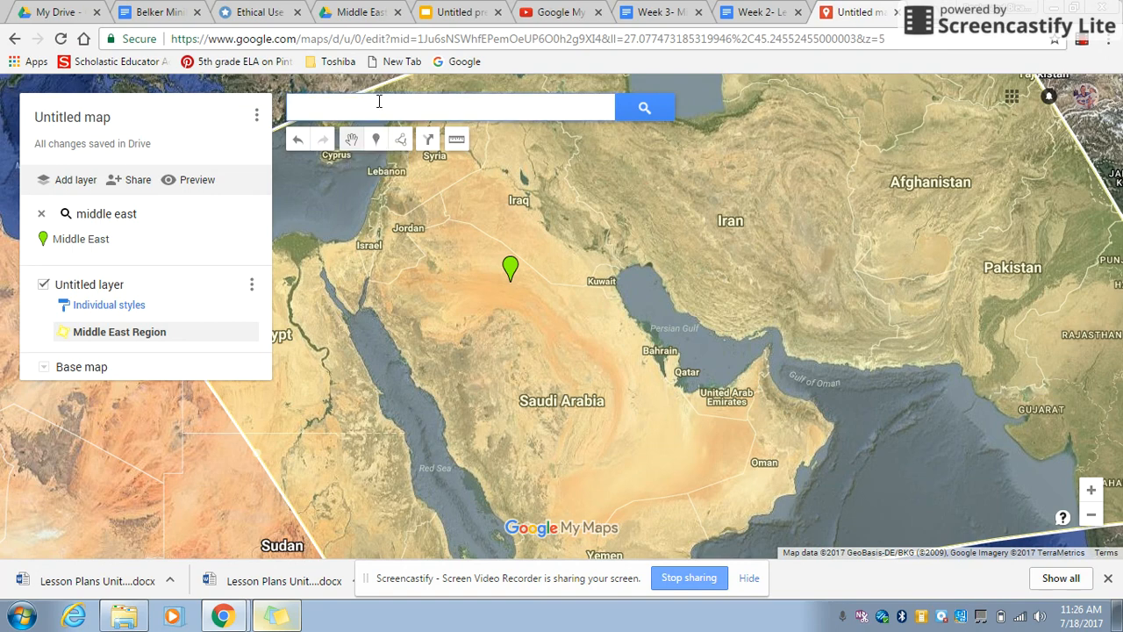
text(jer)
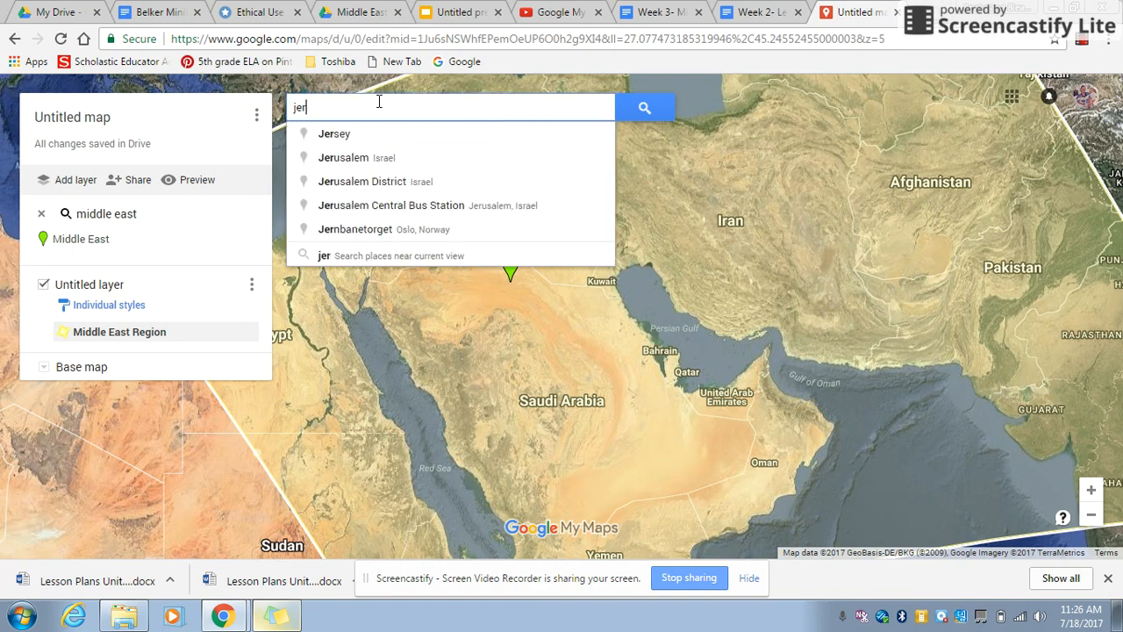
click(379, 158)
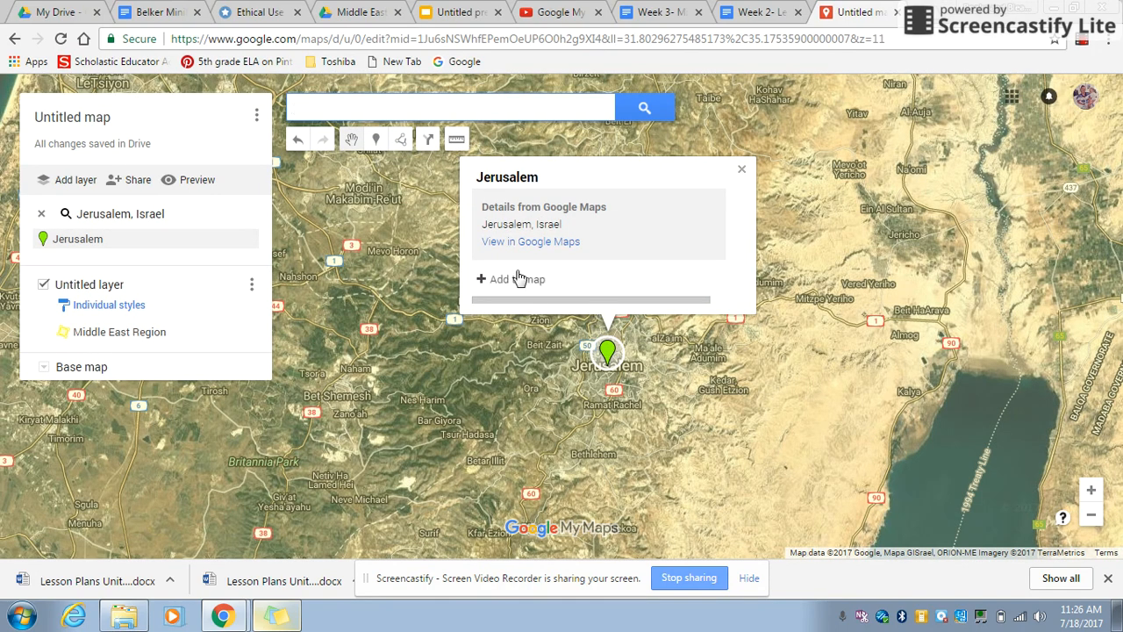
click(516, 279)
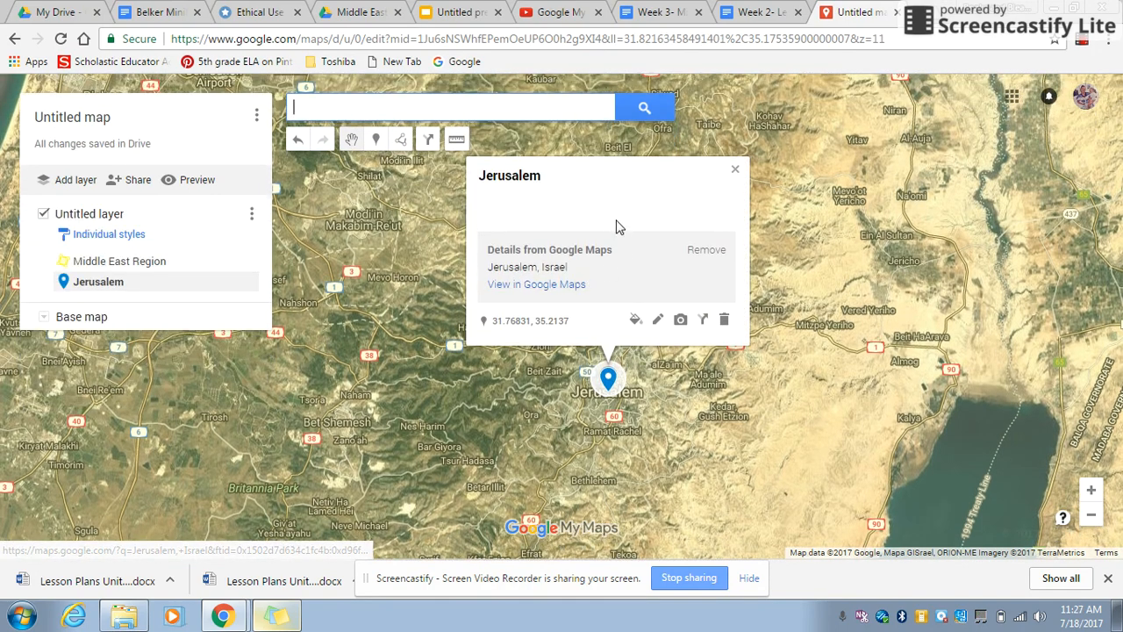
Step: Open the Jerusalem marker's title and description for editing, save them as they are and close its details
click(657, 320)
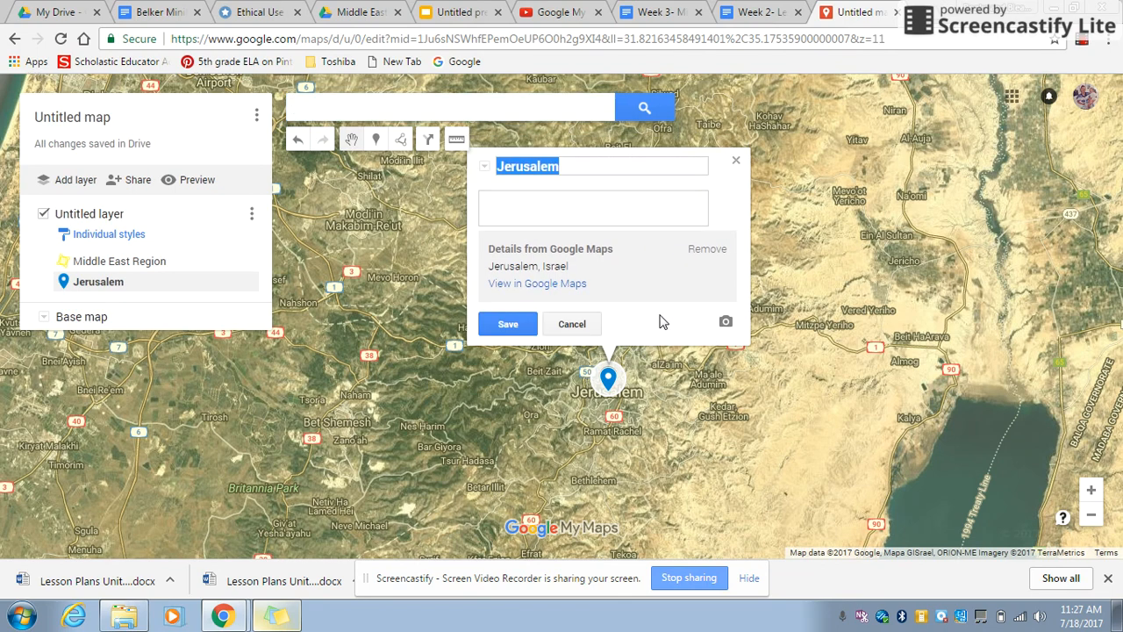
click(565, 219)
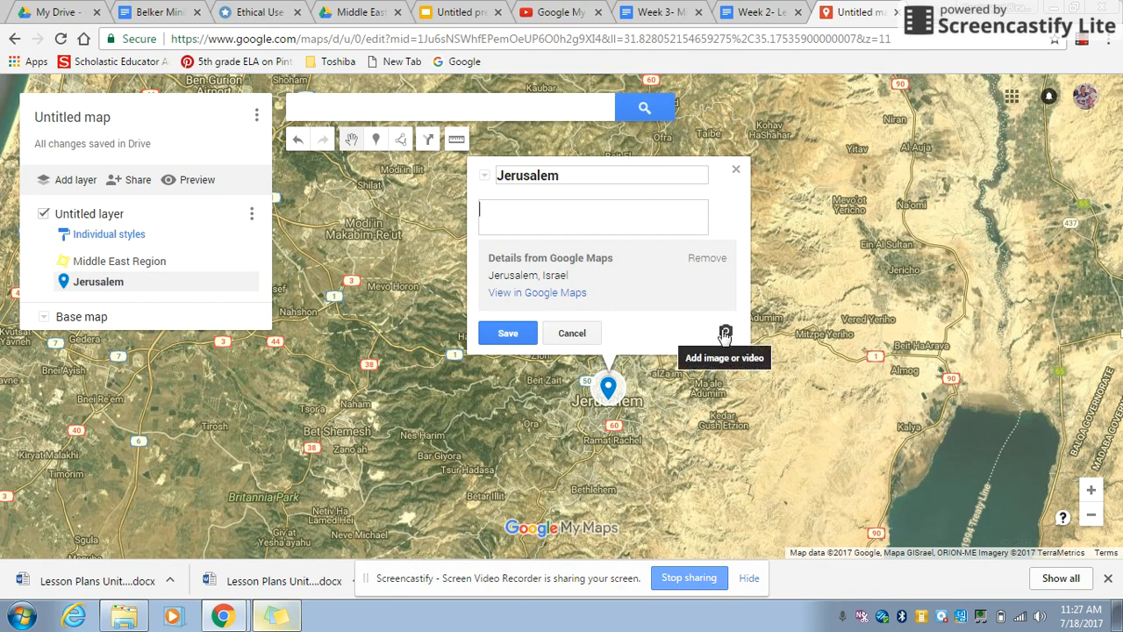
click(504, 334)
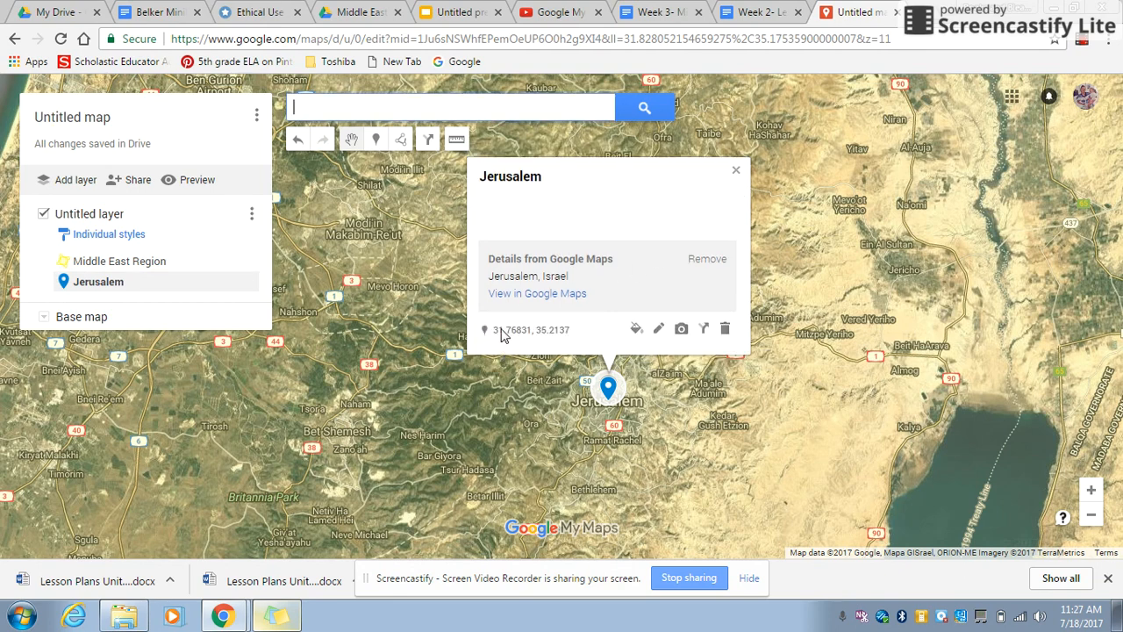
click(737, 172)
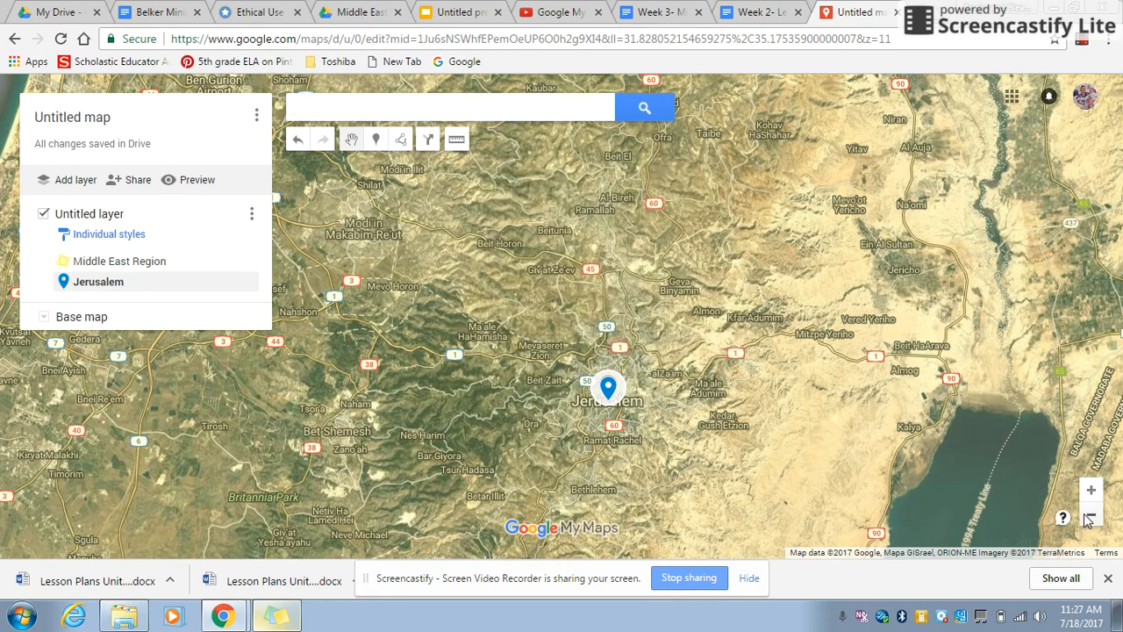
Step: Draw a three-point line about 254 mi long from south of the Dead Sea past Yotvata into the Red Sea below Sharm El-Sheikh
click(1088, 517)
click(1088, 517)
click(1088, 518)
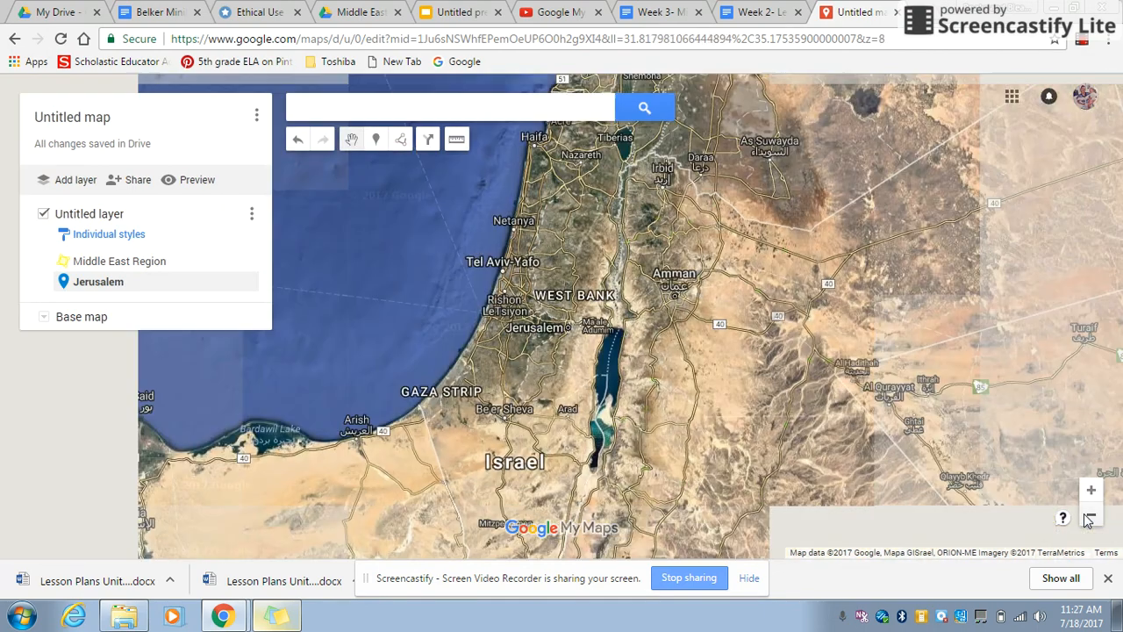
click(1088, 517)
click(1088, 518)
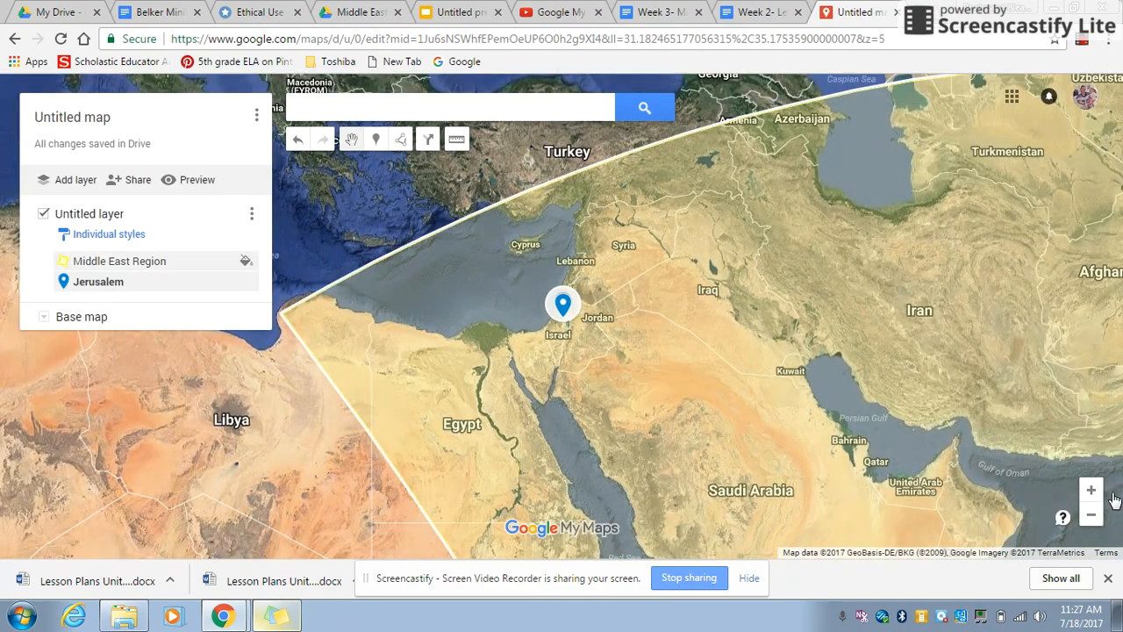
click(1091, 490)
click(1091, 491)
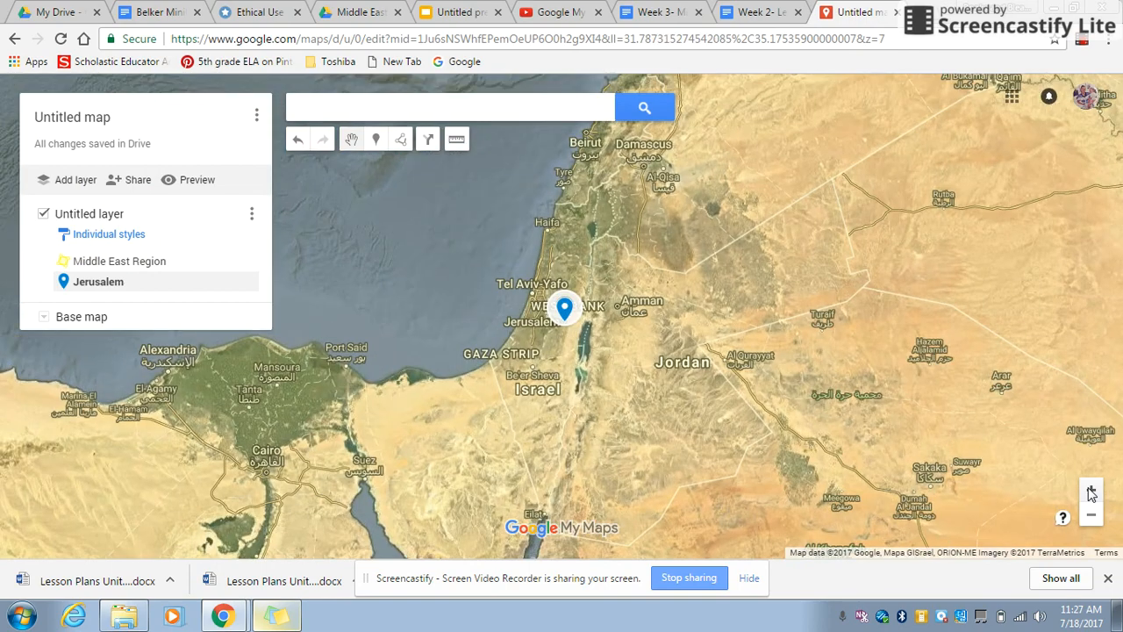
click(1090, 490)
drag(915, 287, 718, 7)
mouse_move(813, 372)
mouse_down()
mouse_move(721, 94)
mouse_move(831, 429)
mouse_move(881, 369)
mouse_up()
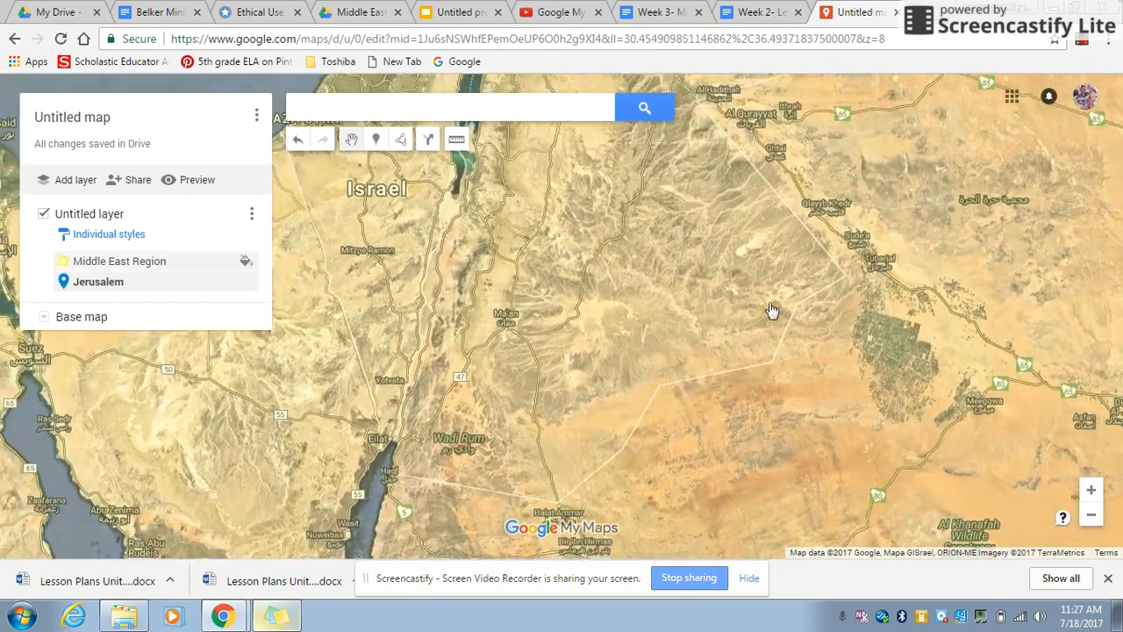
click(403, 139)
click(420, 169)
click(454, 182)
click(410, 393)
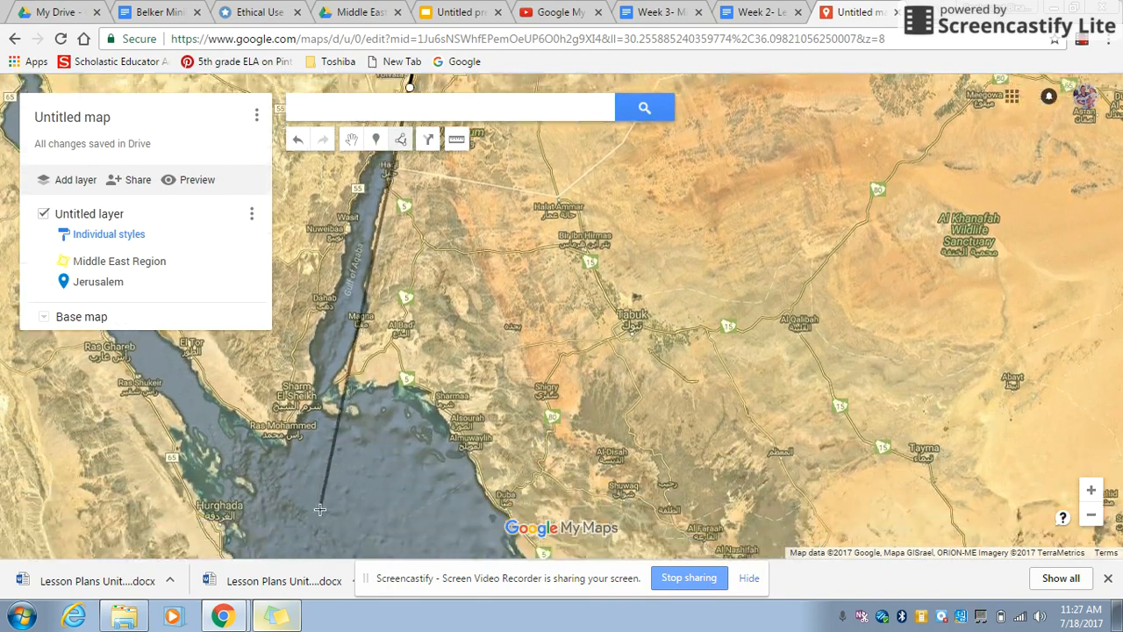
click(306, 490)
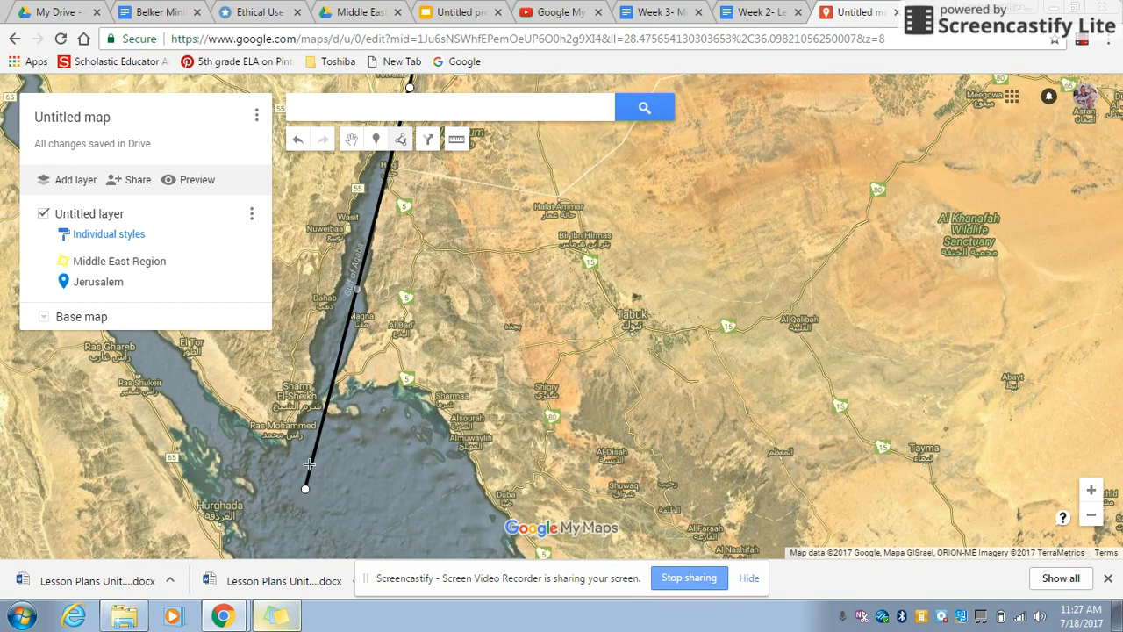
click(307, 492)
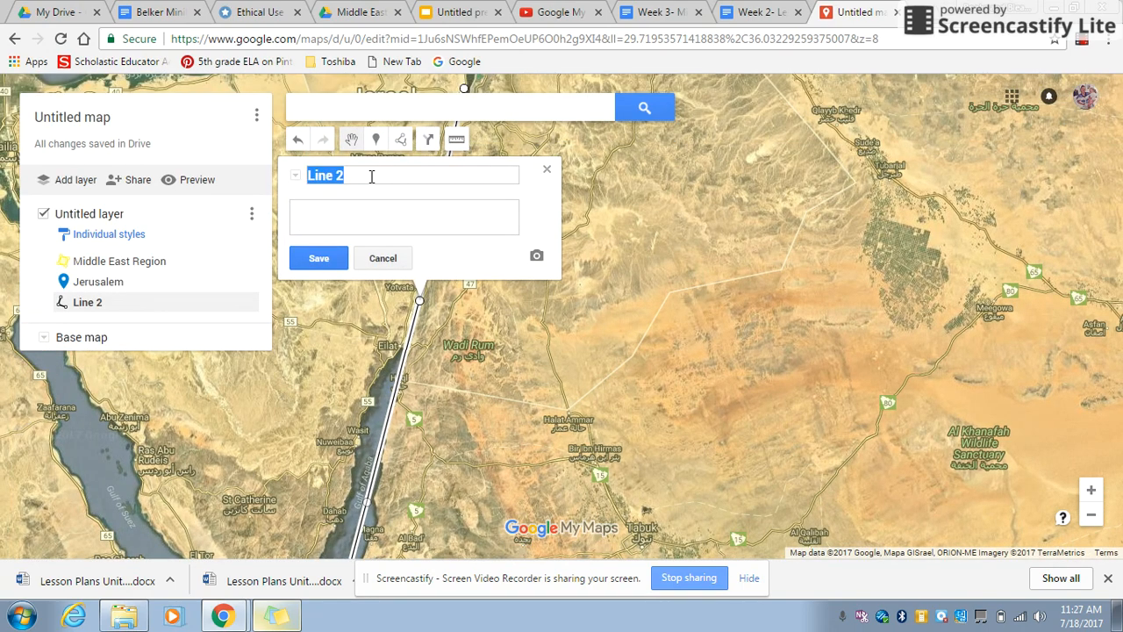
Step: Name the new line "River x", save it and close its details
text(River)
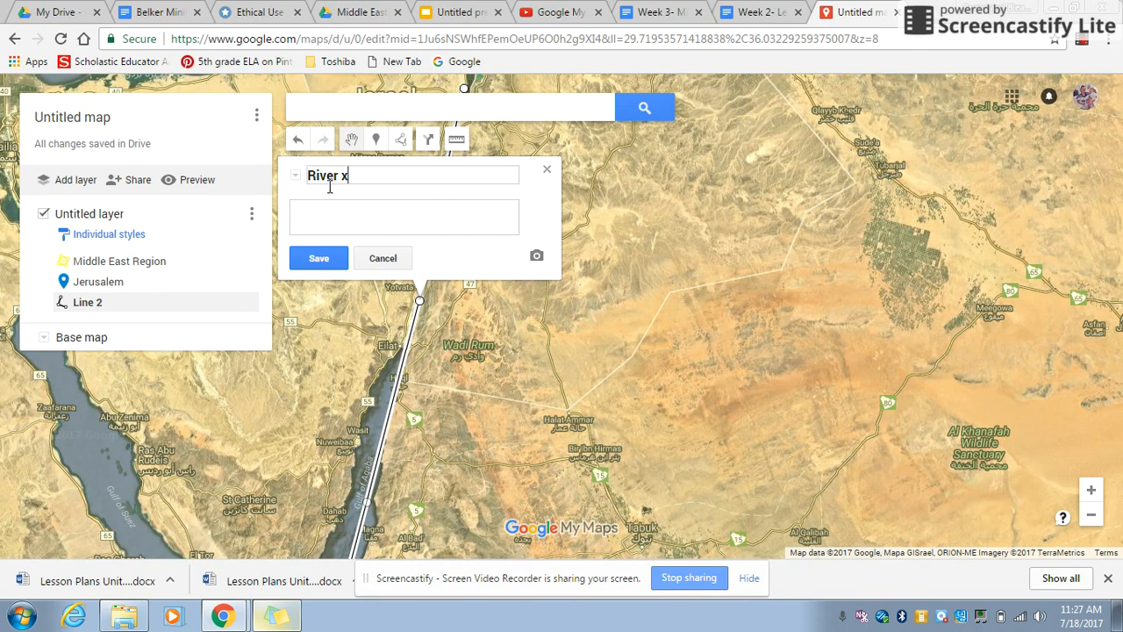
click(318, 258)
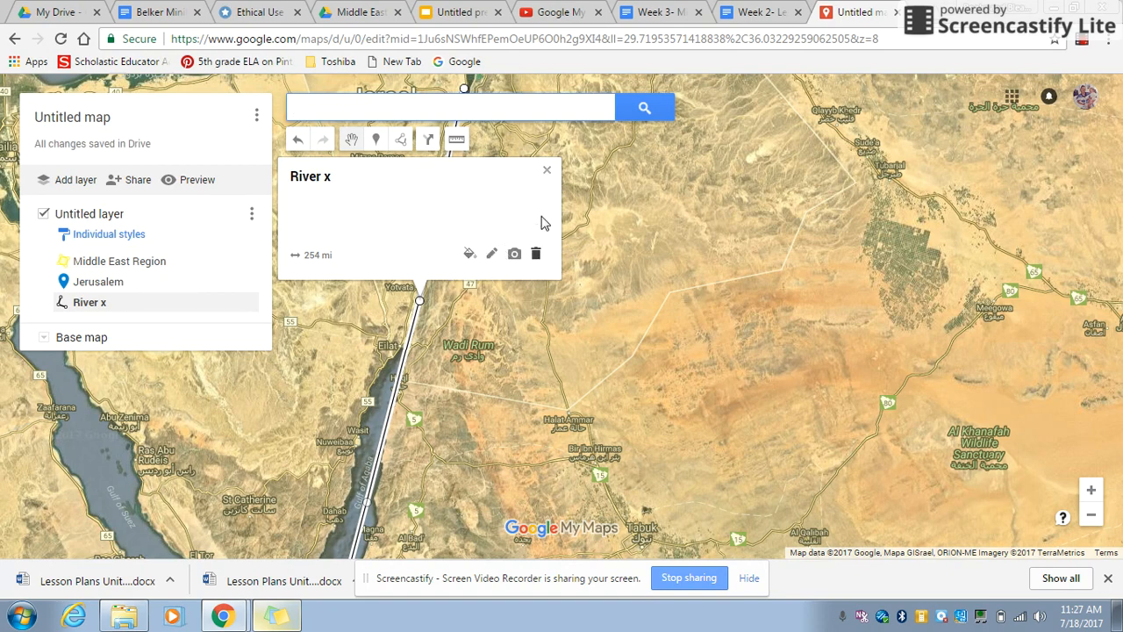
click(547, 172)
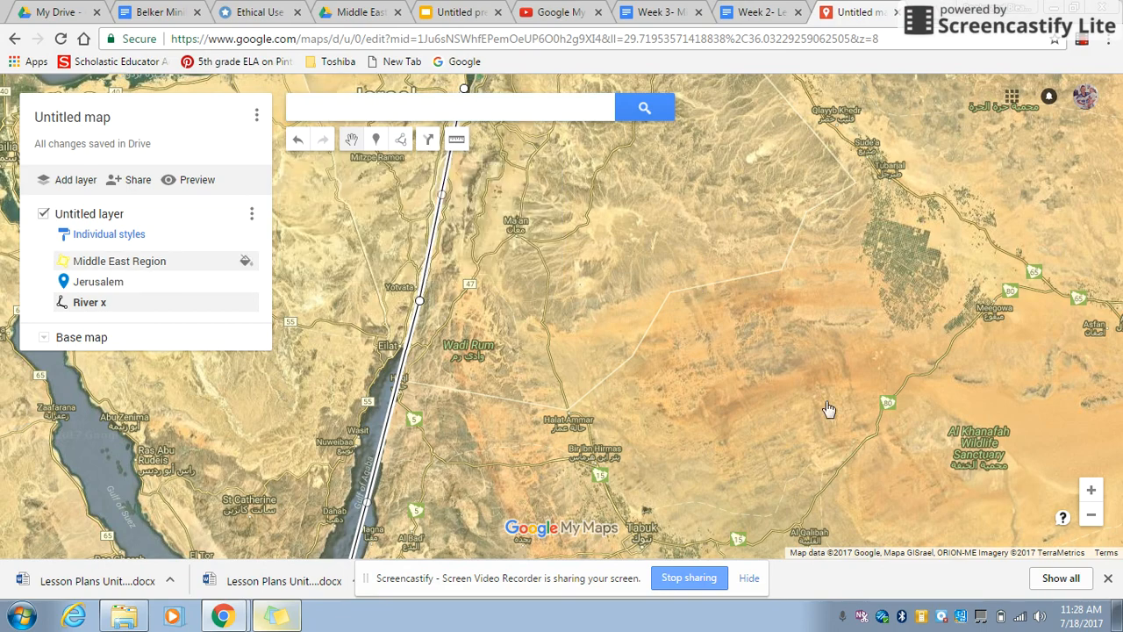
Step: Examine the whole map, checking how the region polygon, the Jerusalem marker and the river line look at different scales
click(1090, 517)
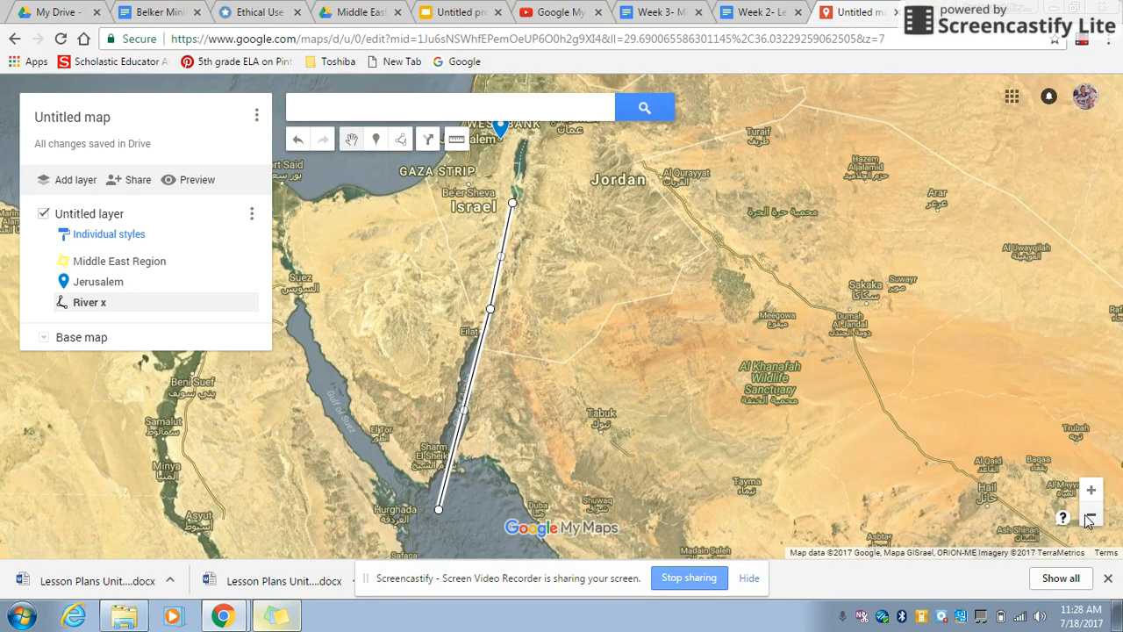
click(1089, 518)
click(1090, 517)
click(1090, 517)
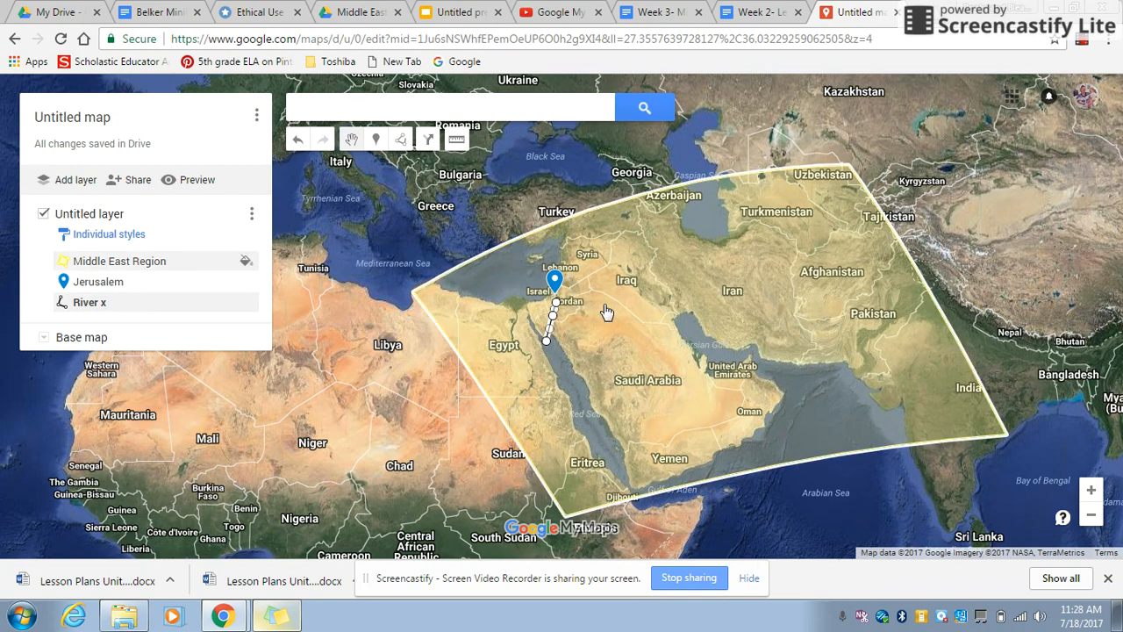
click(1093, 493)
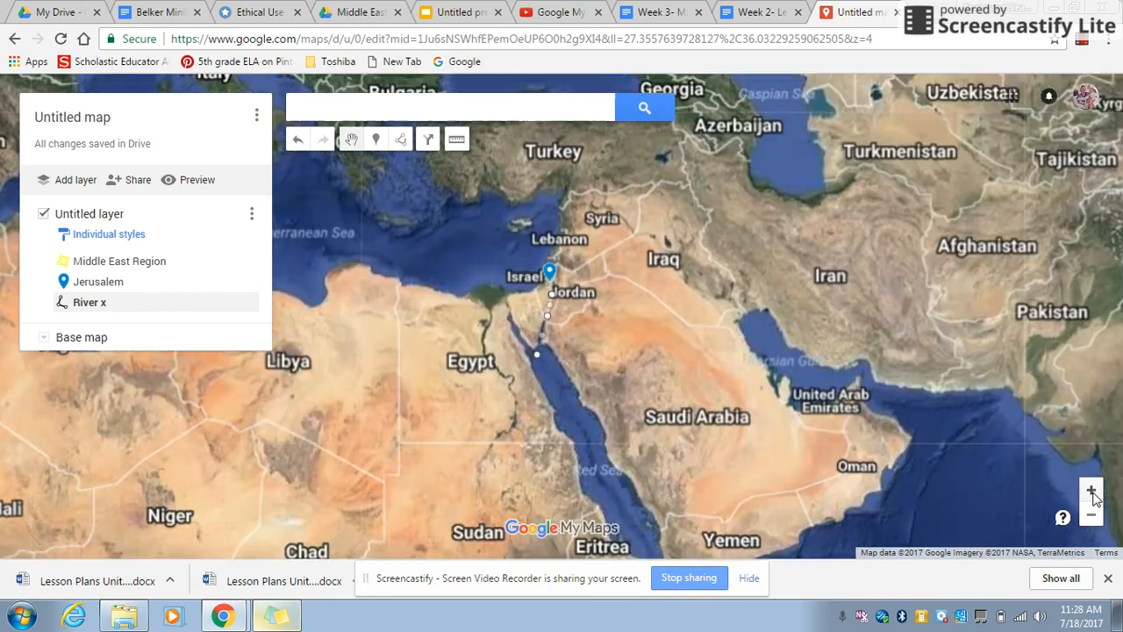
click(1093, 493)
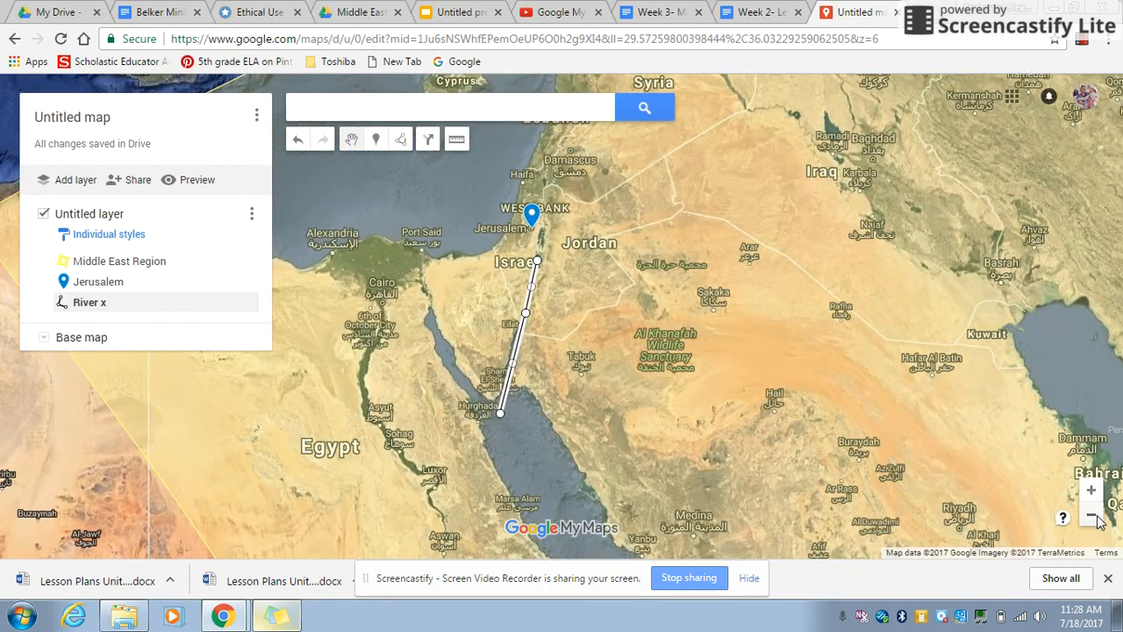
click(1092, 515)
click(1096, 519)
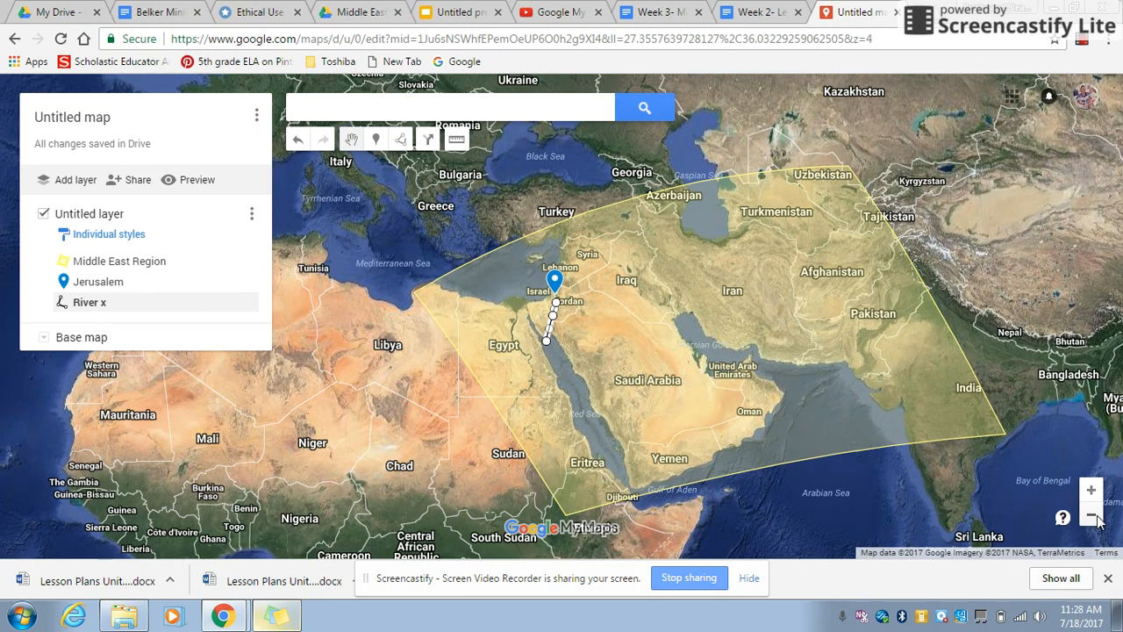
Step: Title the untitled map with the author's first name followed by "My Maps-Middle East" and save the title
click(95, 120)
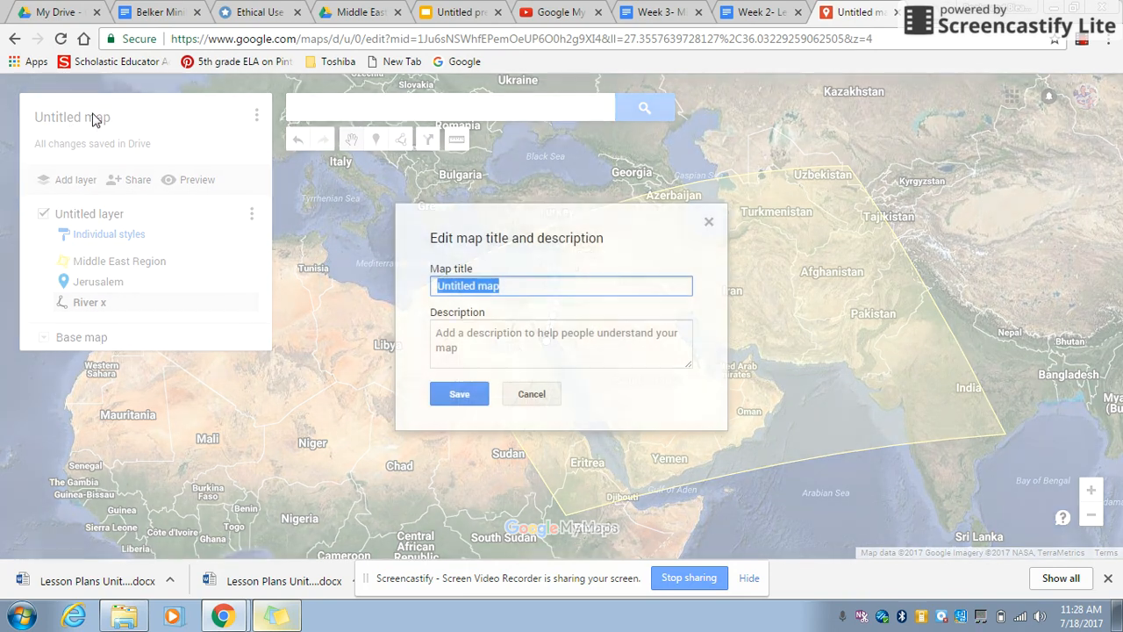
text(Am)
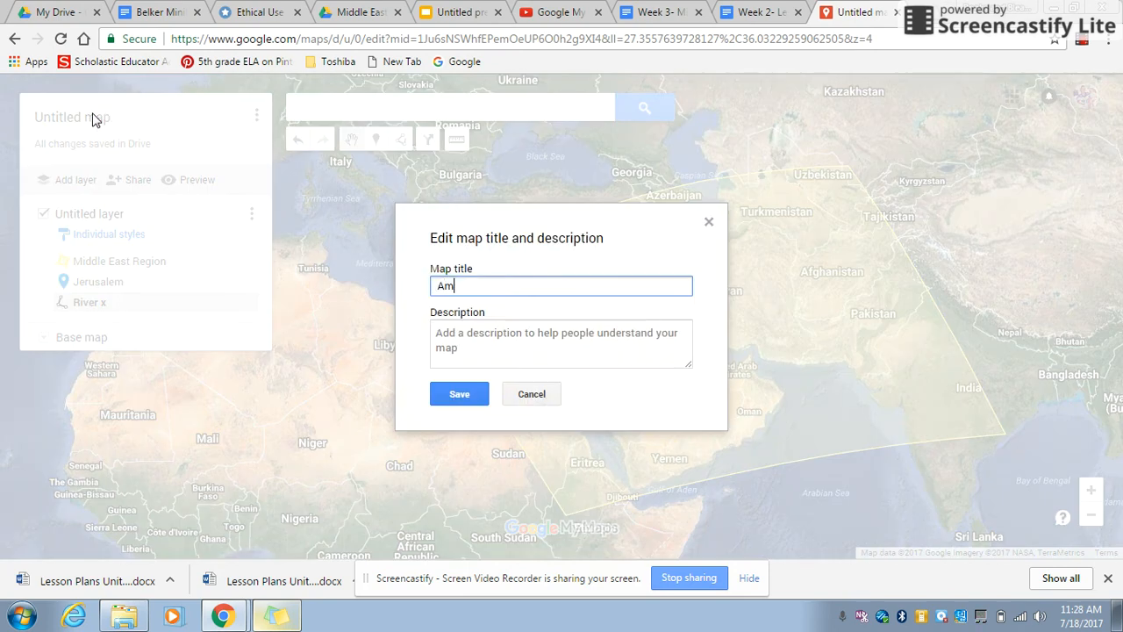
text(anda My Maps-Middle East)
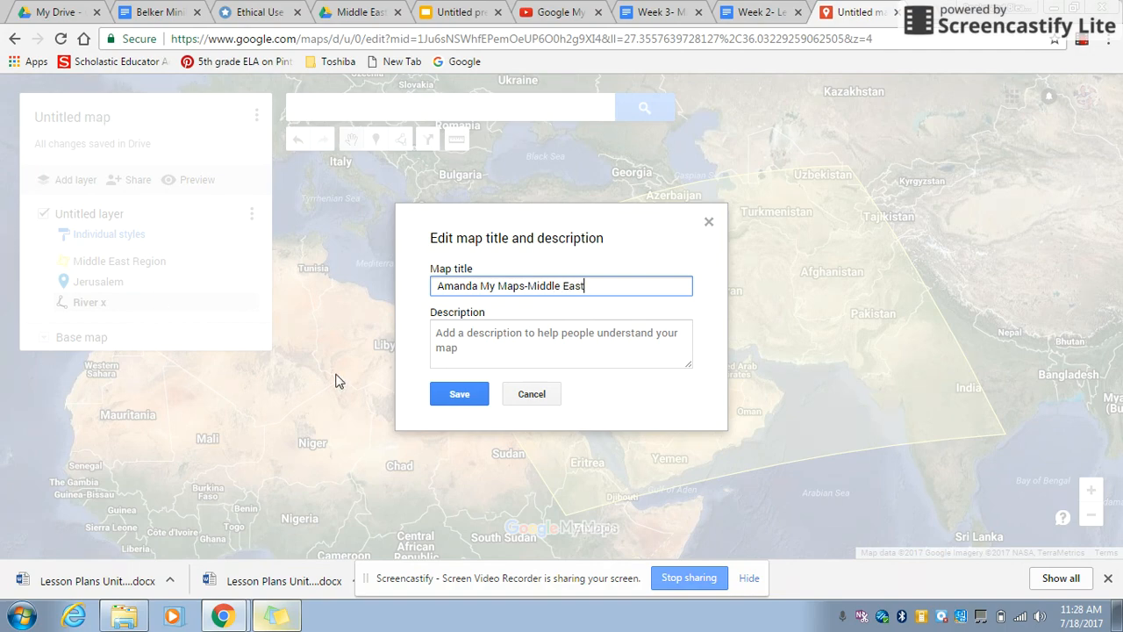
click(459, 394)
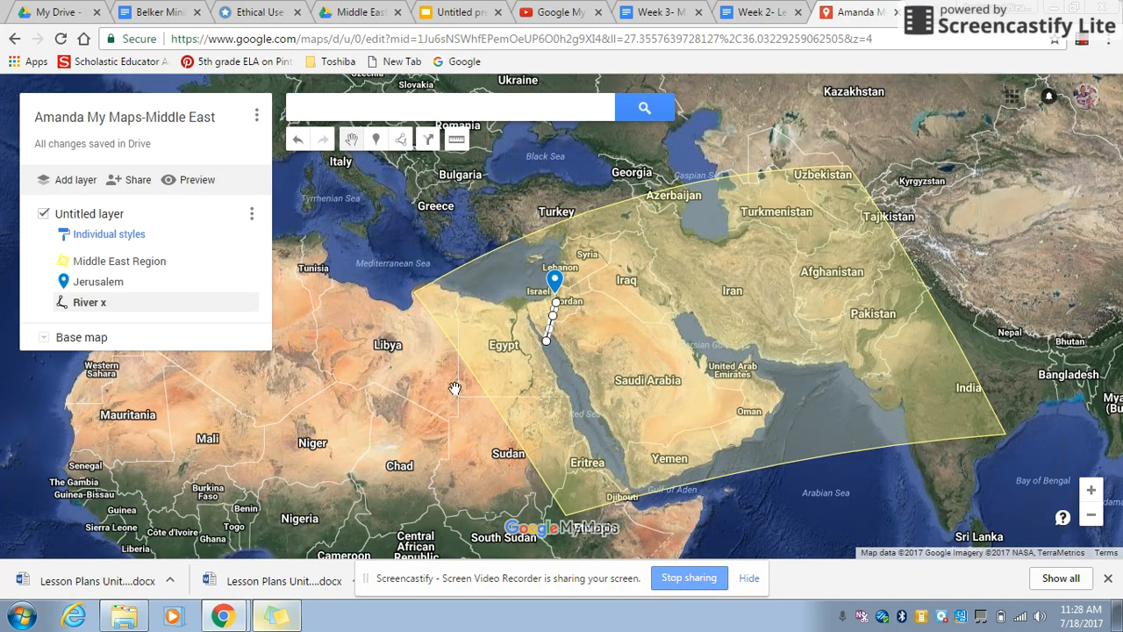